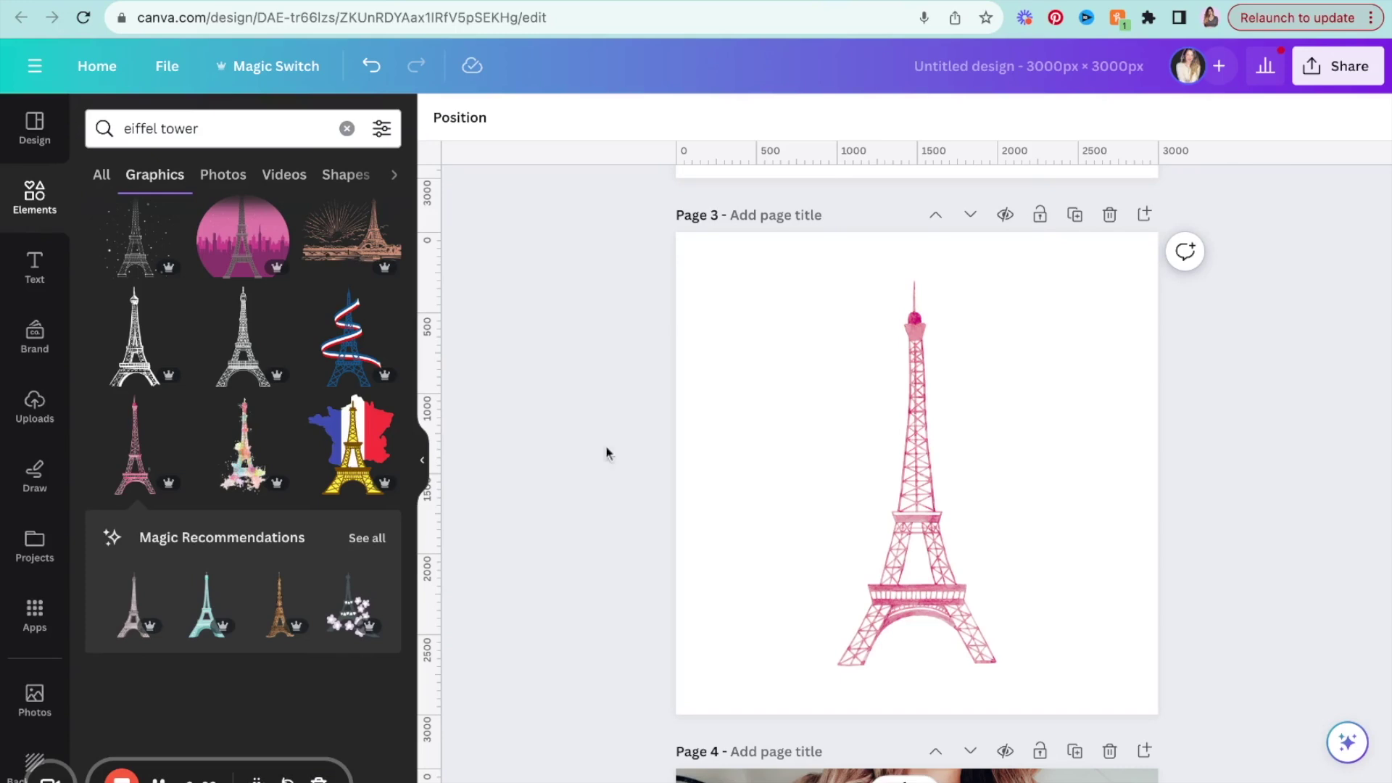
Select the pink Eiffel tower graphic on page 3 and bring up its photo editing options.
left_click(920, 390)
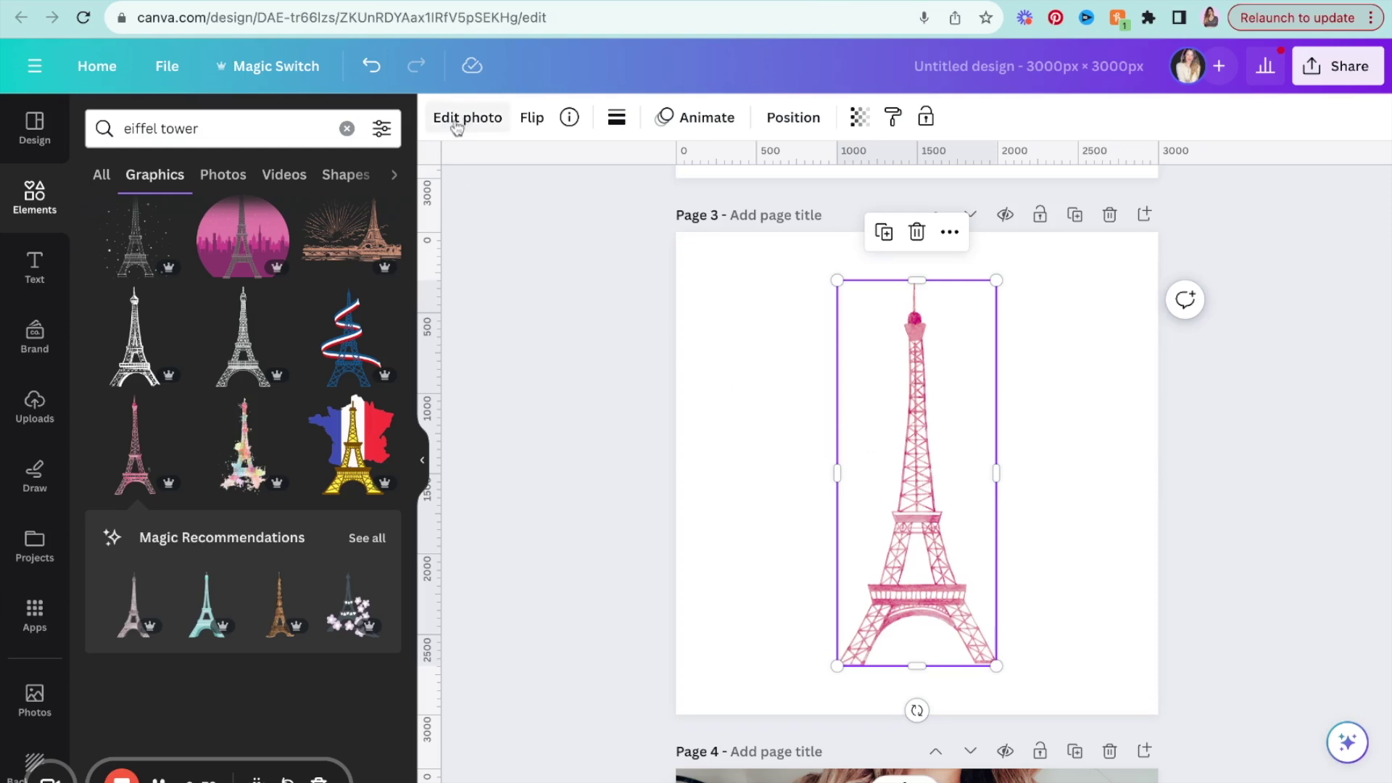
left_click(459, 123)
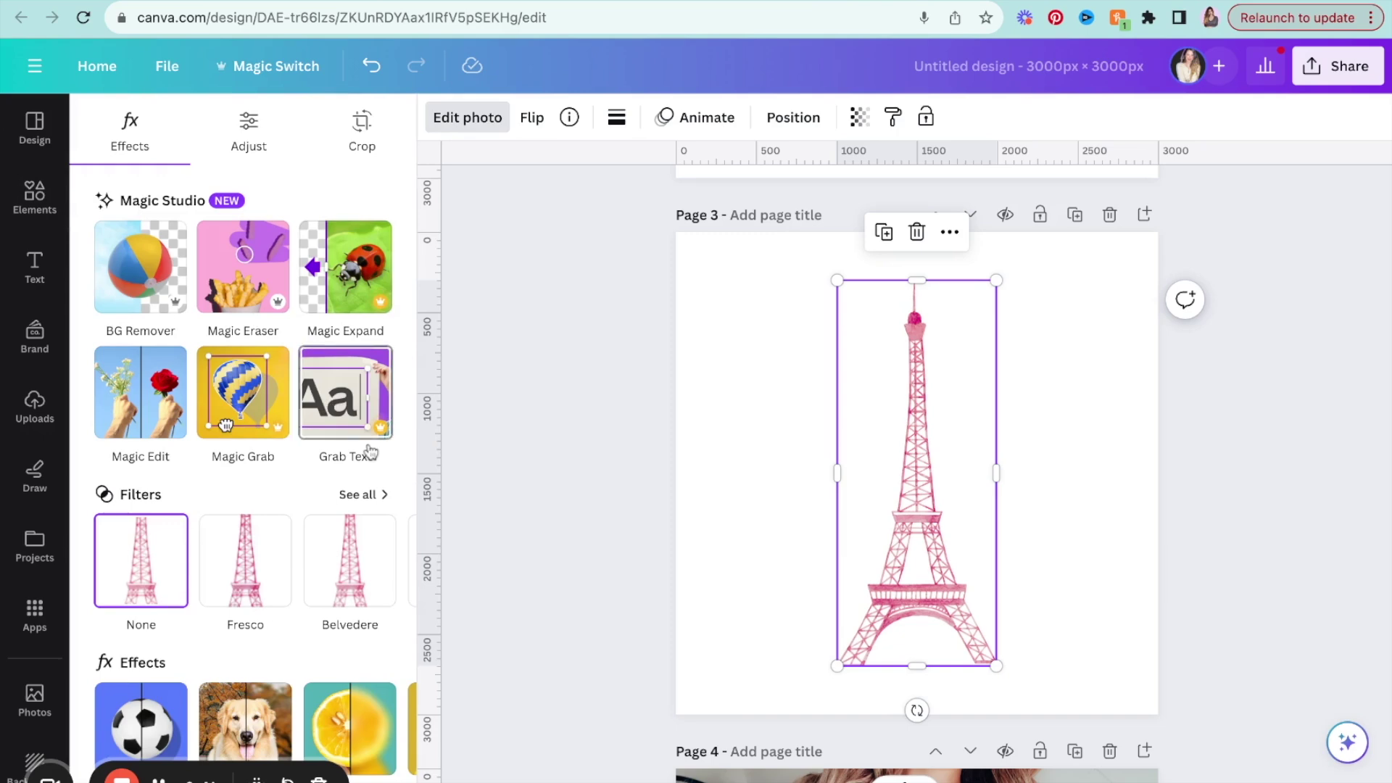
Preview the Peppermint, Blush and Dawn duotones on the tower, then apply Pop.
scroll(153, 492, "down", 3)
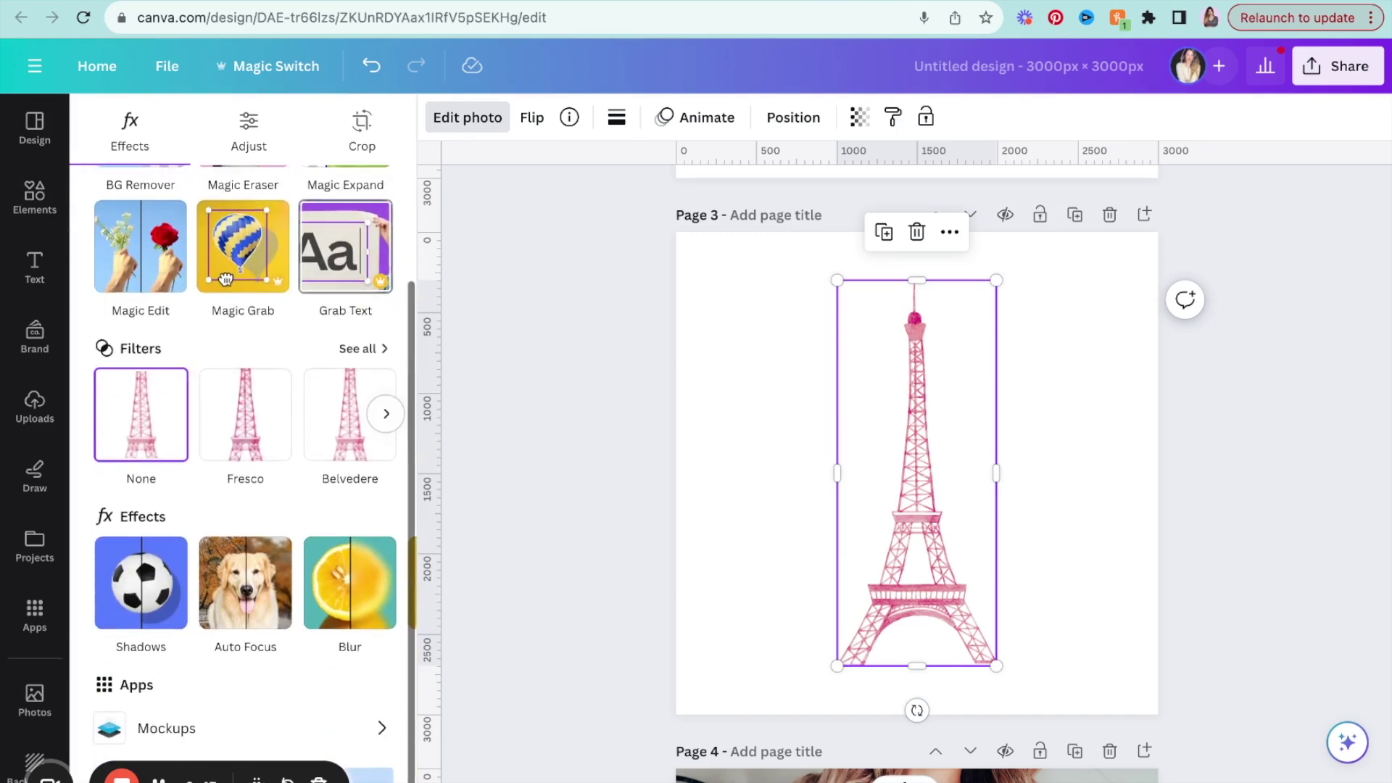
scroll(268, 544, "right", 3)
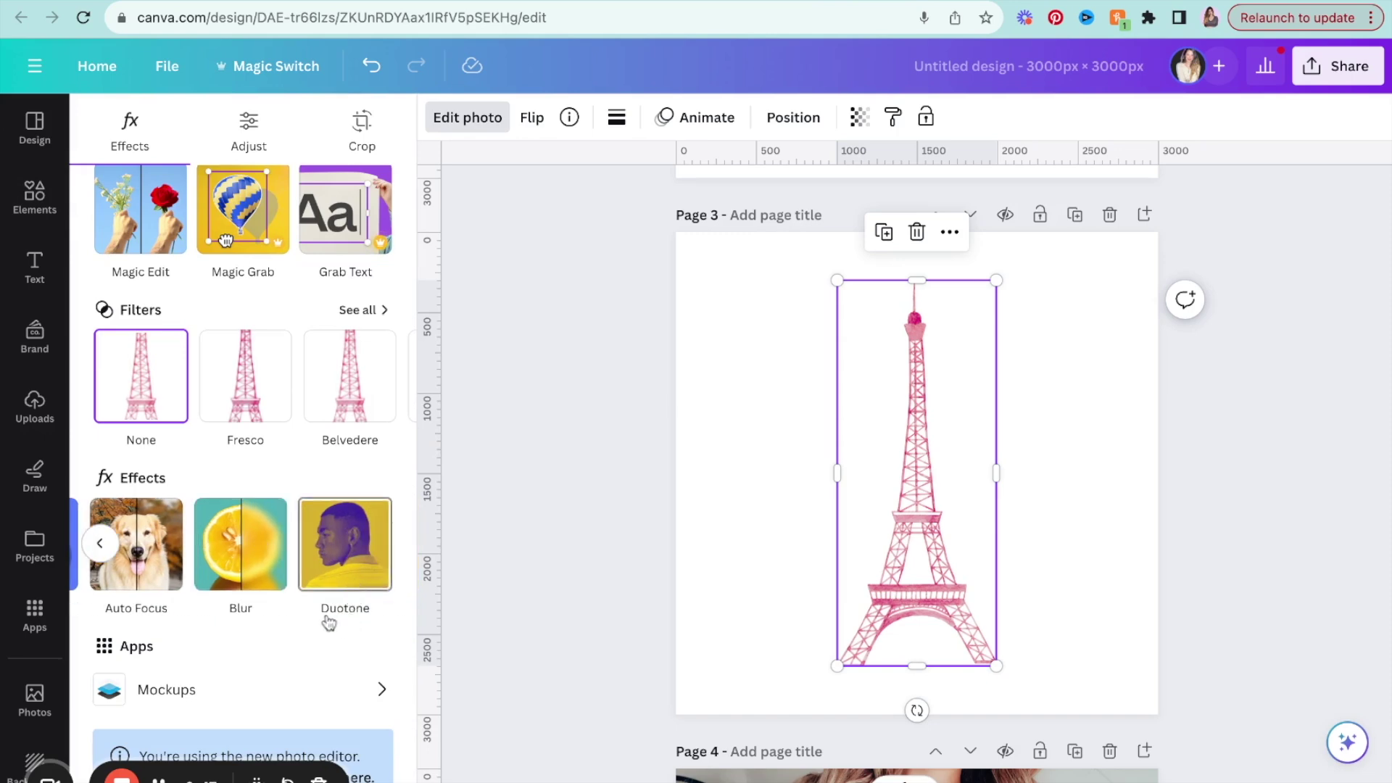
left_click(350, 544)
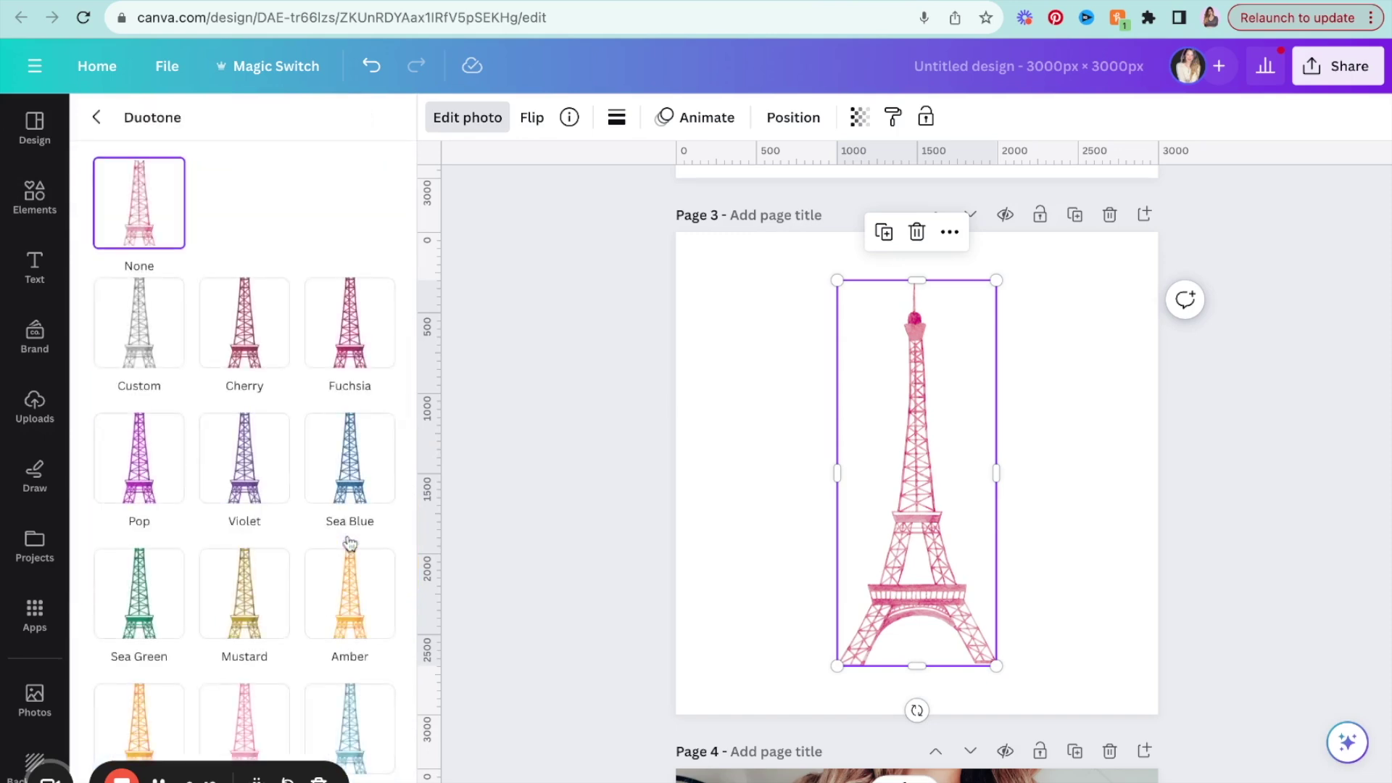
scroll(349, 522, "down", 5)
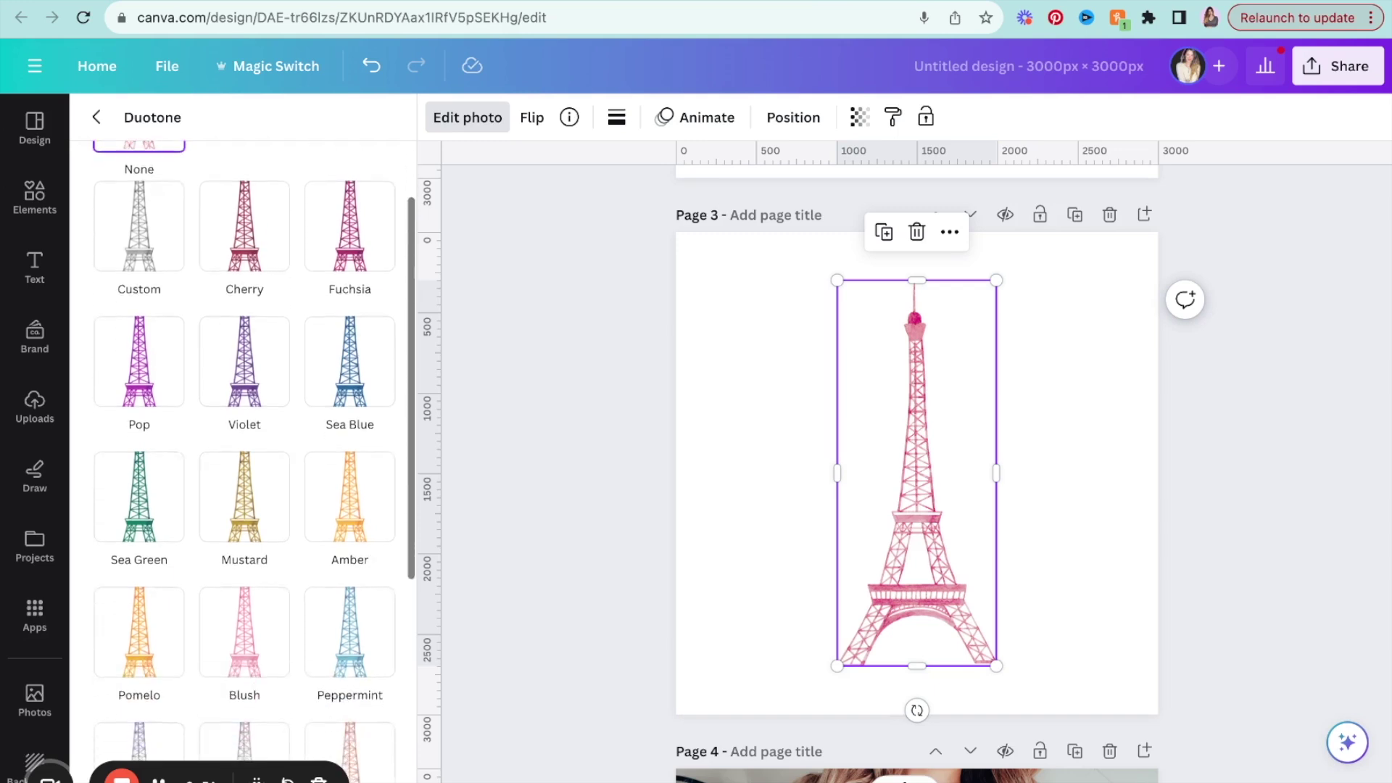
left_click(349, 524)
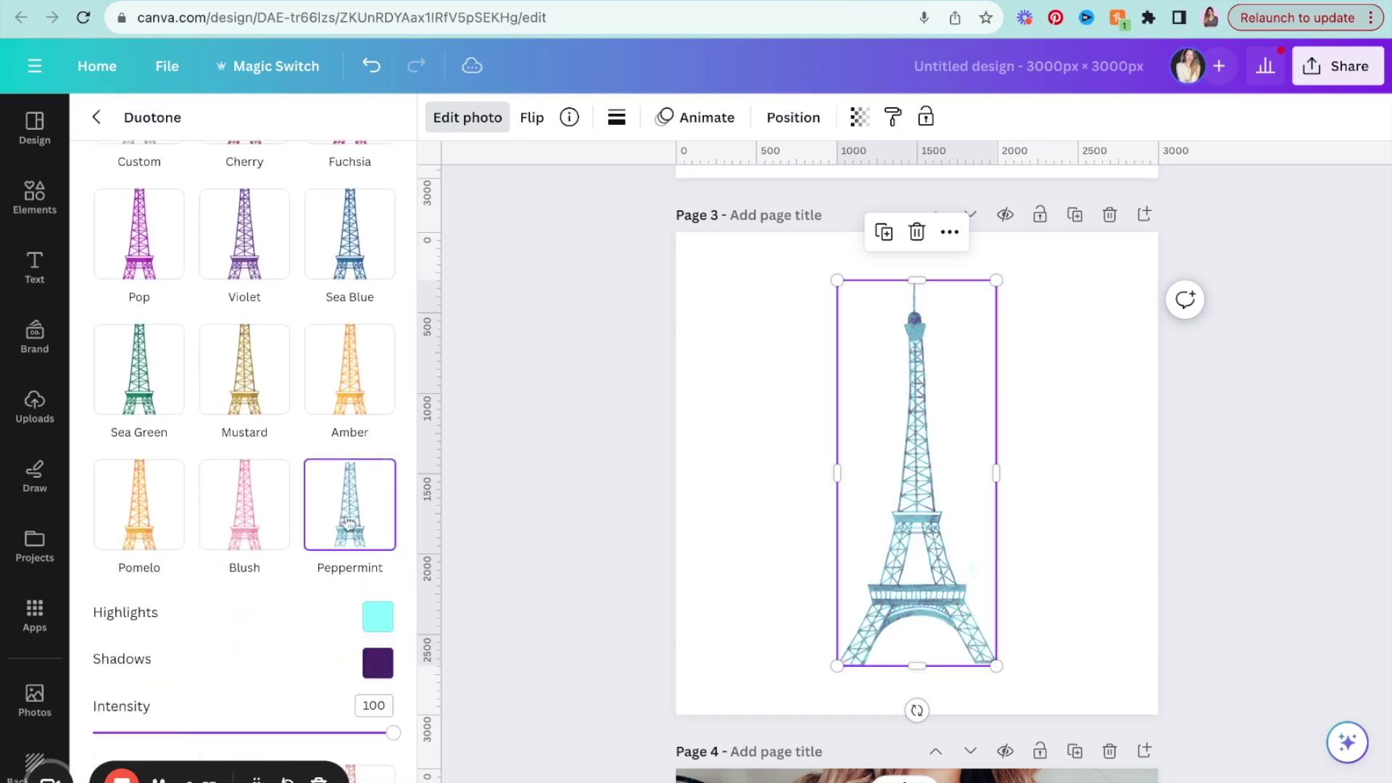
left_click(246, 534)
scroll(248, 534, "down", 3)
scroll(249, 544, "down", 3)
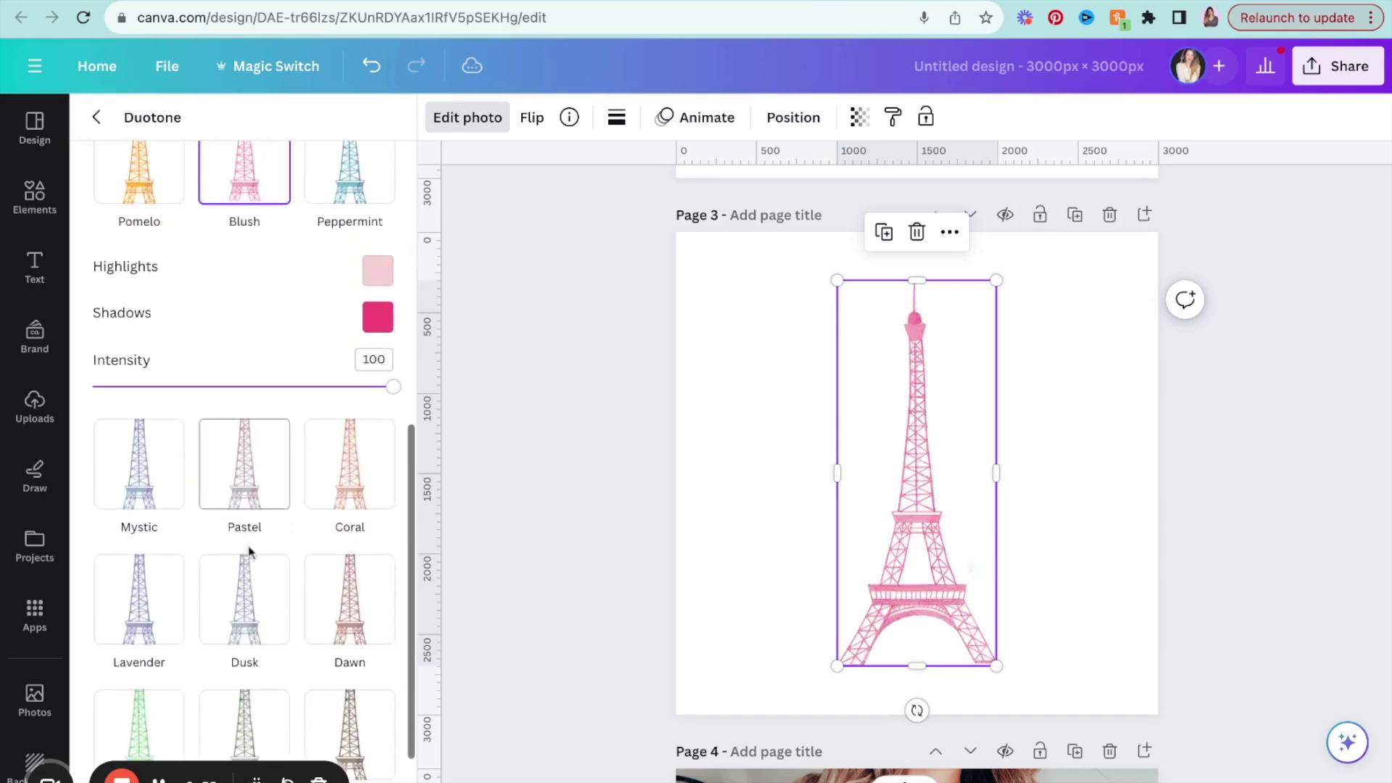
left_click(317, 616)
scroll(319, 617, "down", 2)
scroll(319, 595, "up", 8)
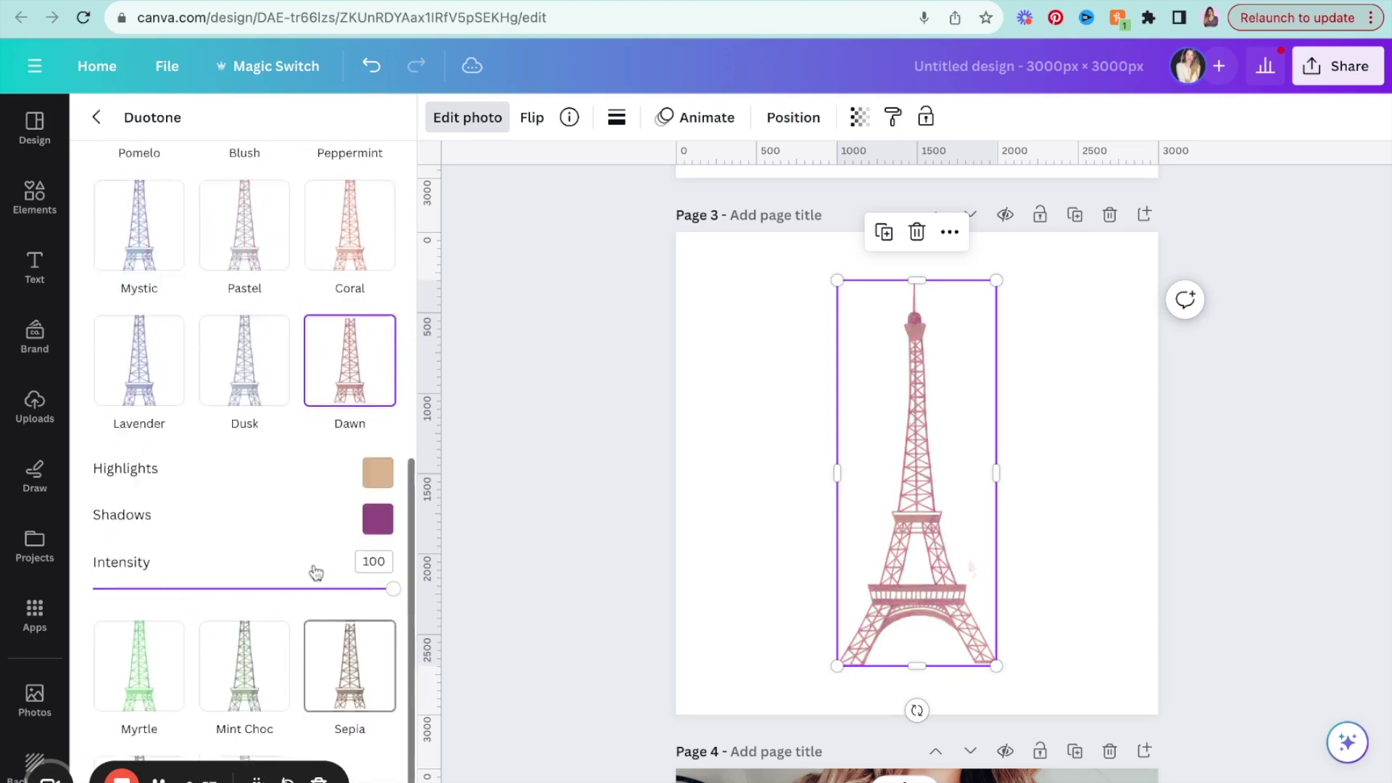
left_click(152, 382)
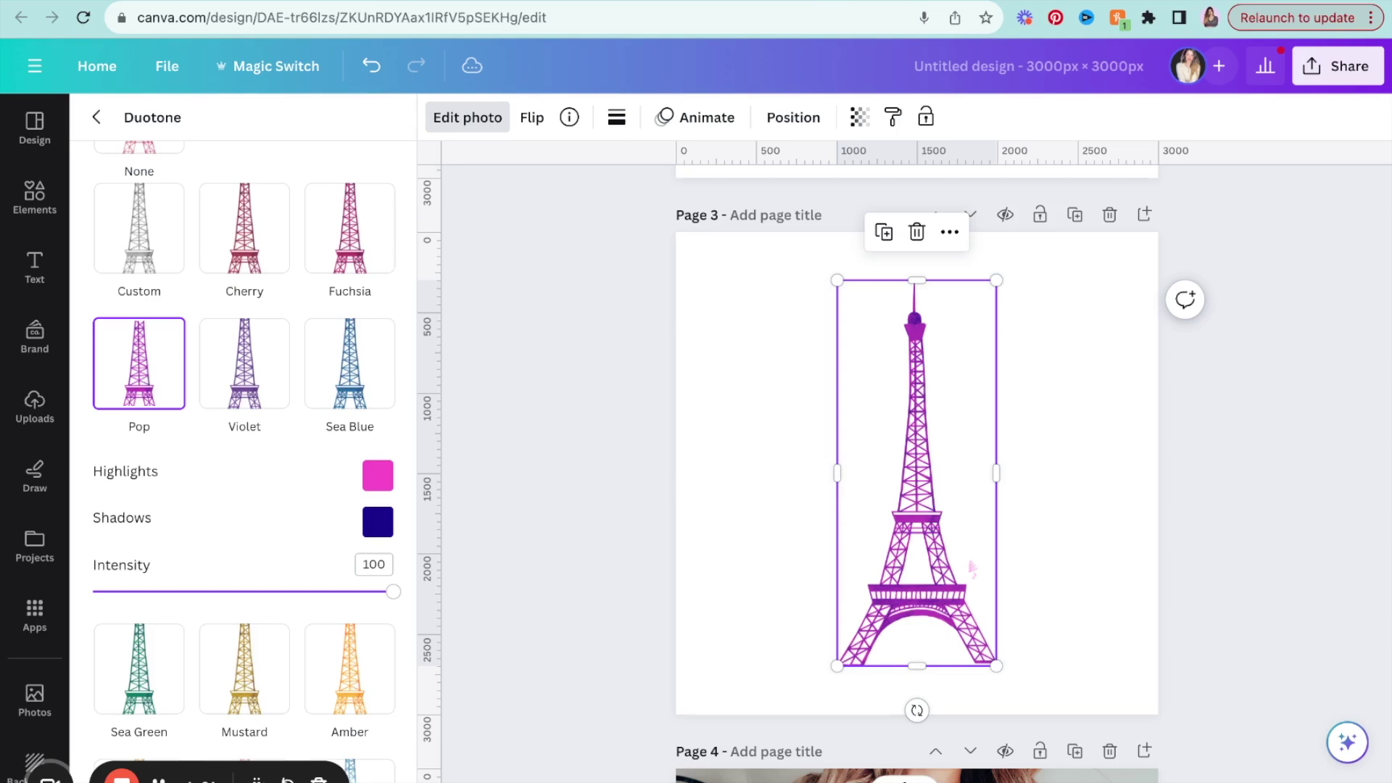
Tweak Pop with a pale pink highlight, a greyish purple shadow from #5D49F6, and lower intensity.
left_click(377, 480)
left_click_drag(568, 524, 438, 520)
left_click(306, 483)
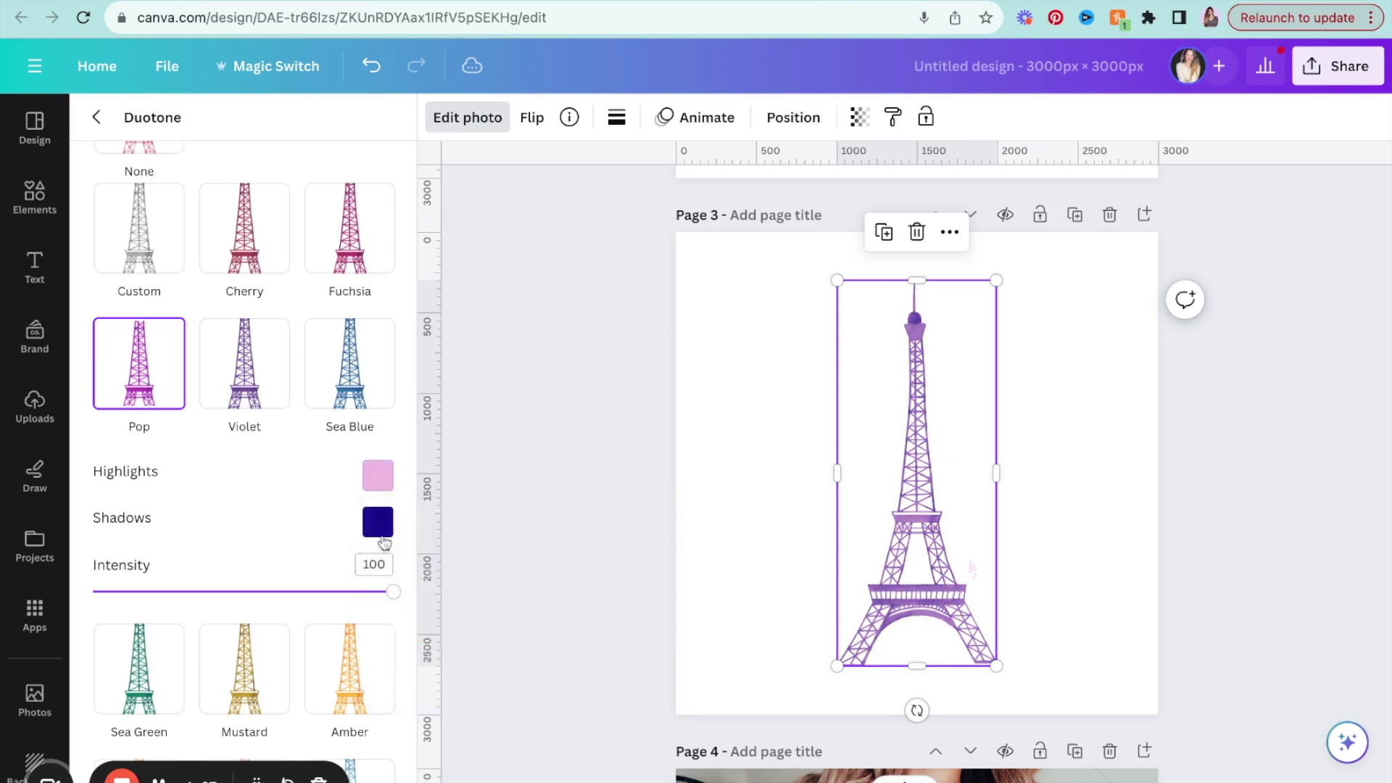
left_click(383, 538)
type("5D49F6")
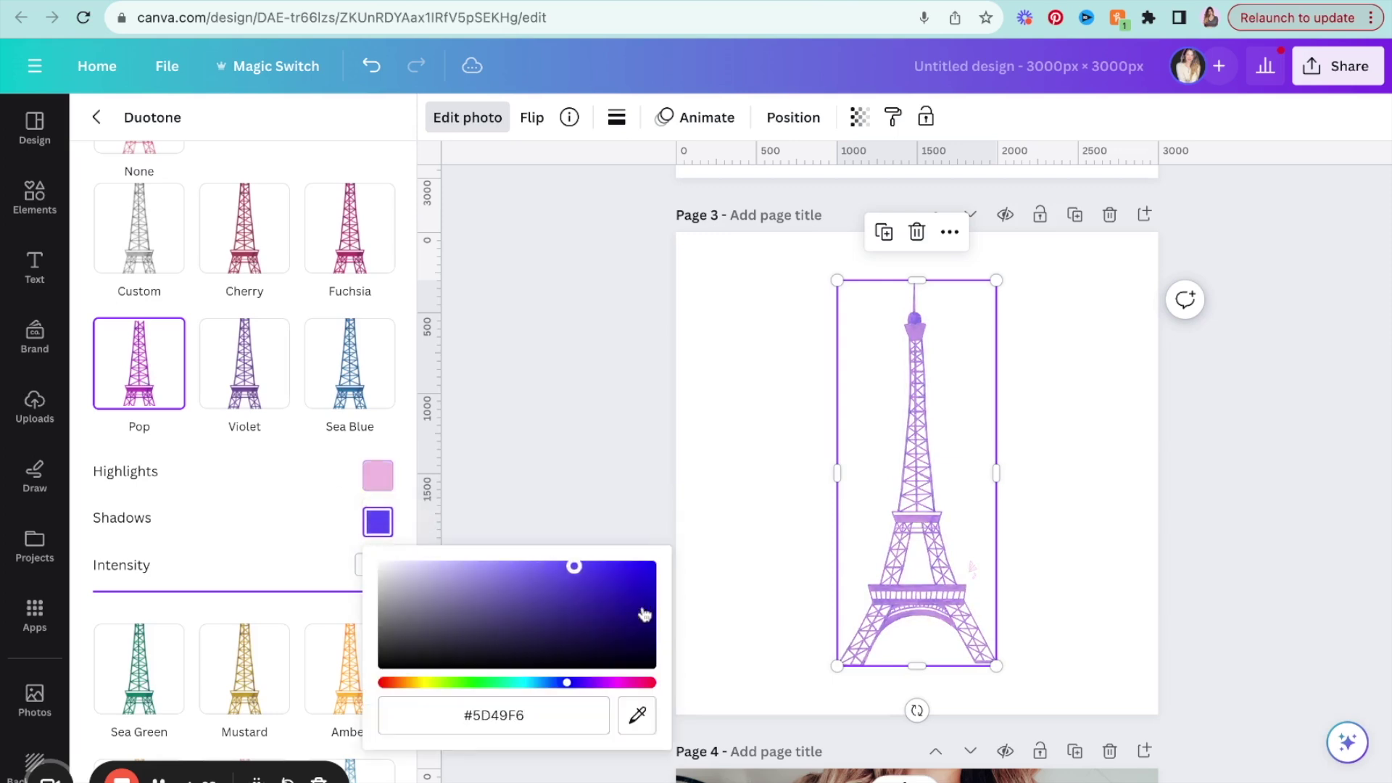
left_click_drag(574, 567, 471, 616)
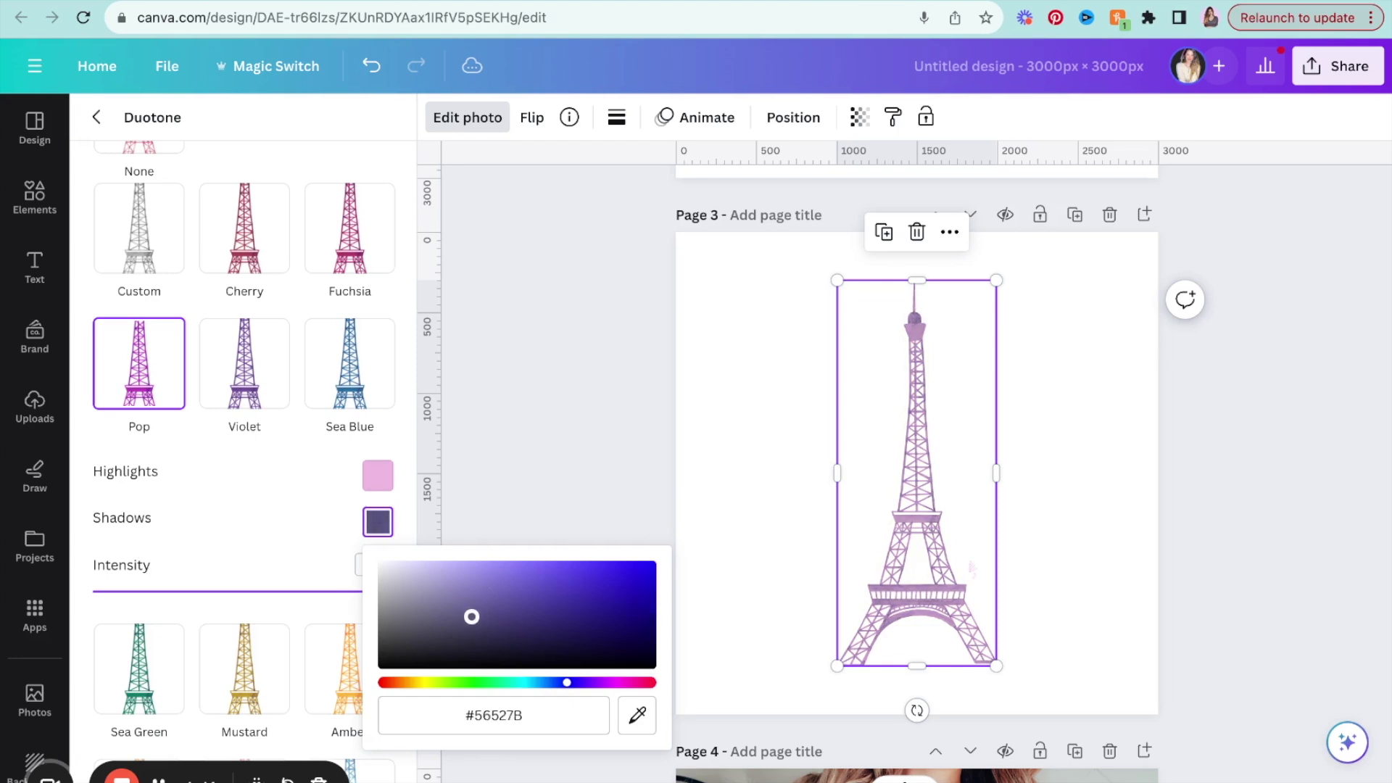
left_click(323, 588)
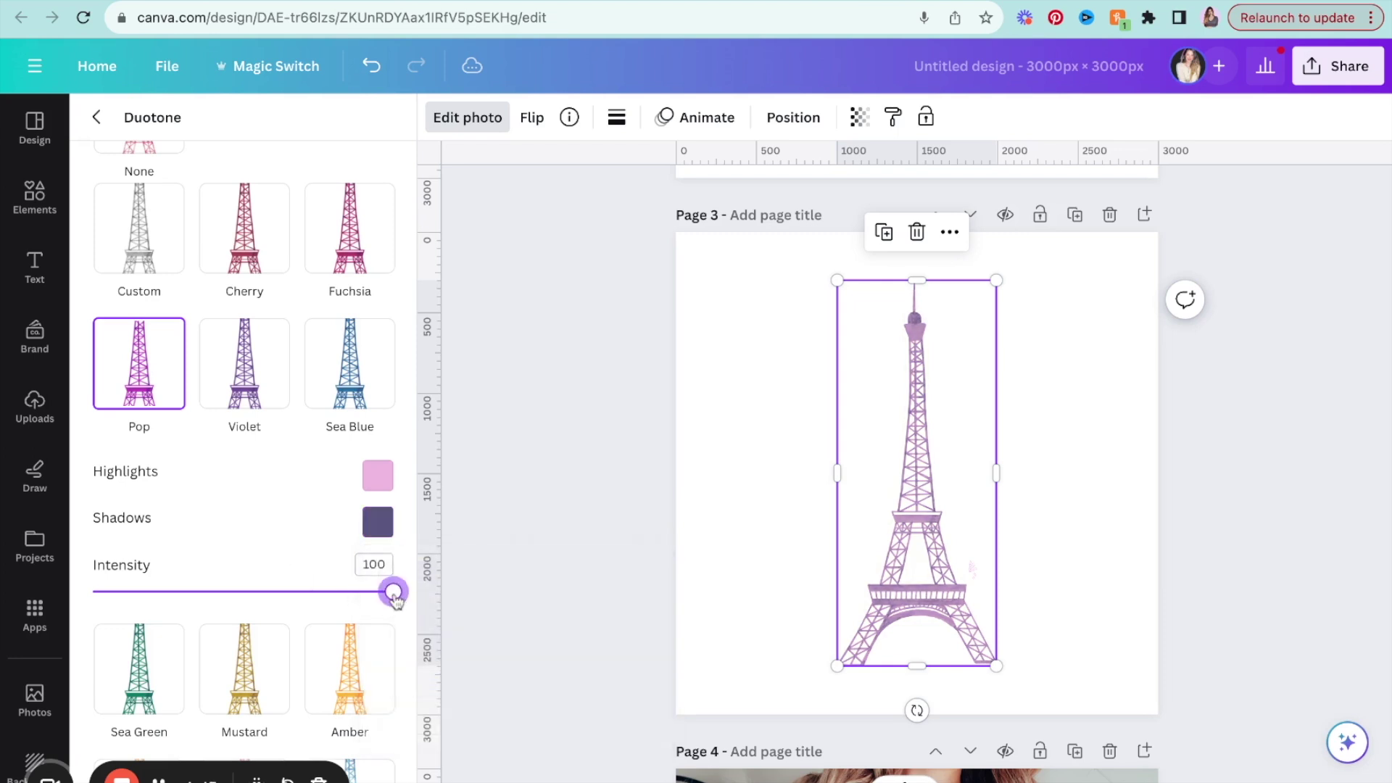
left_click_drag(392, 593, 333, 592)
Switch the tower to the Amber duotone with a deep red shadow (#82291F) and close the options.
scroll(312, 509, "down", 4)
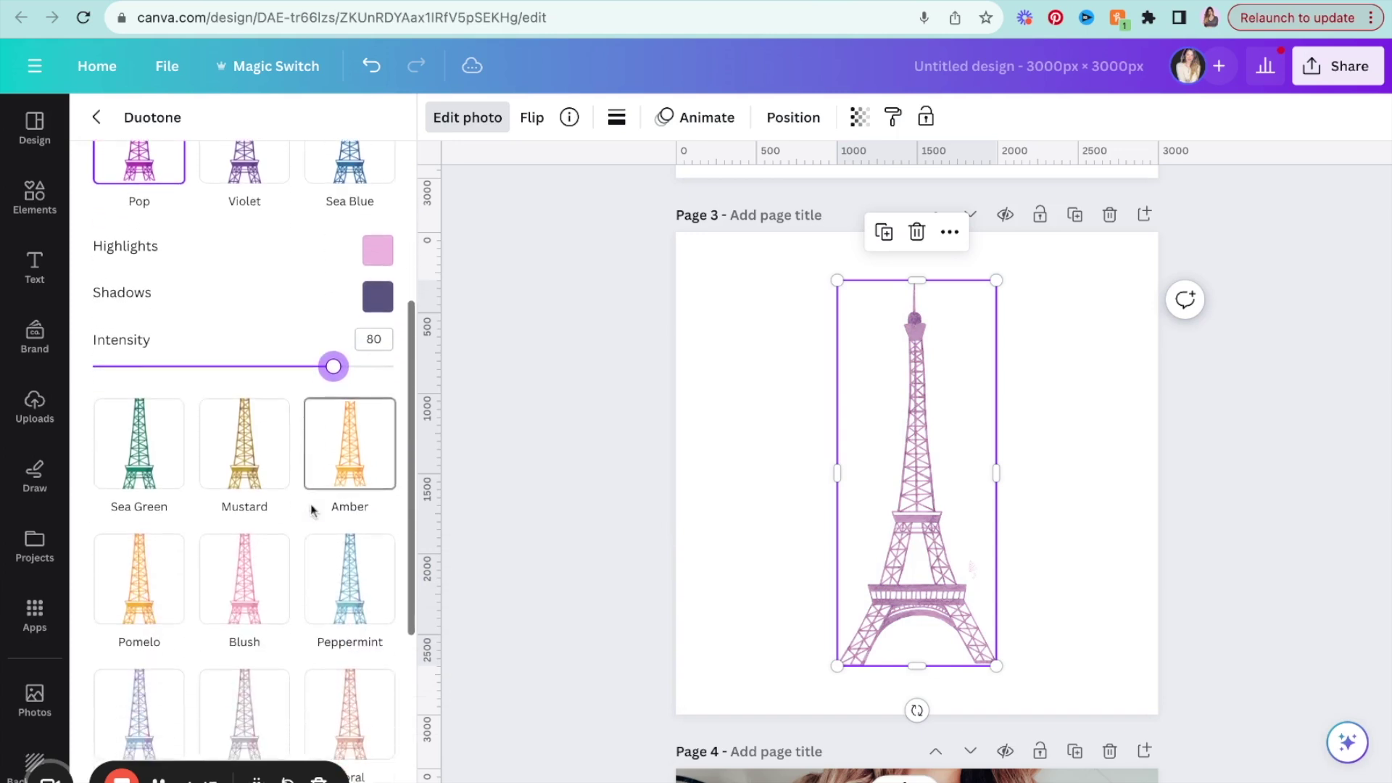
left_click(339, 456)
left_click(378, 432)
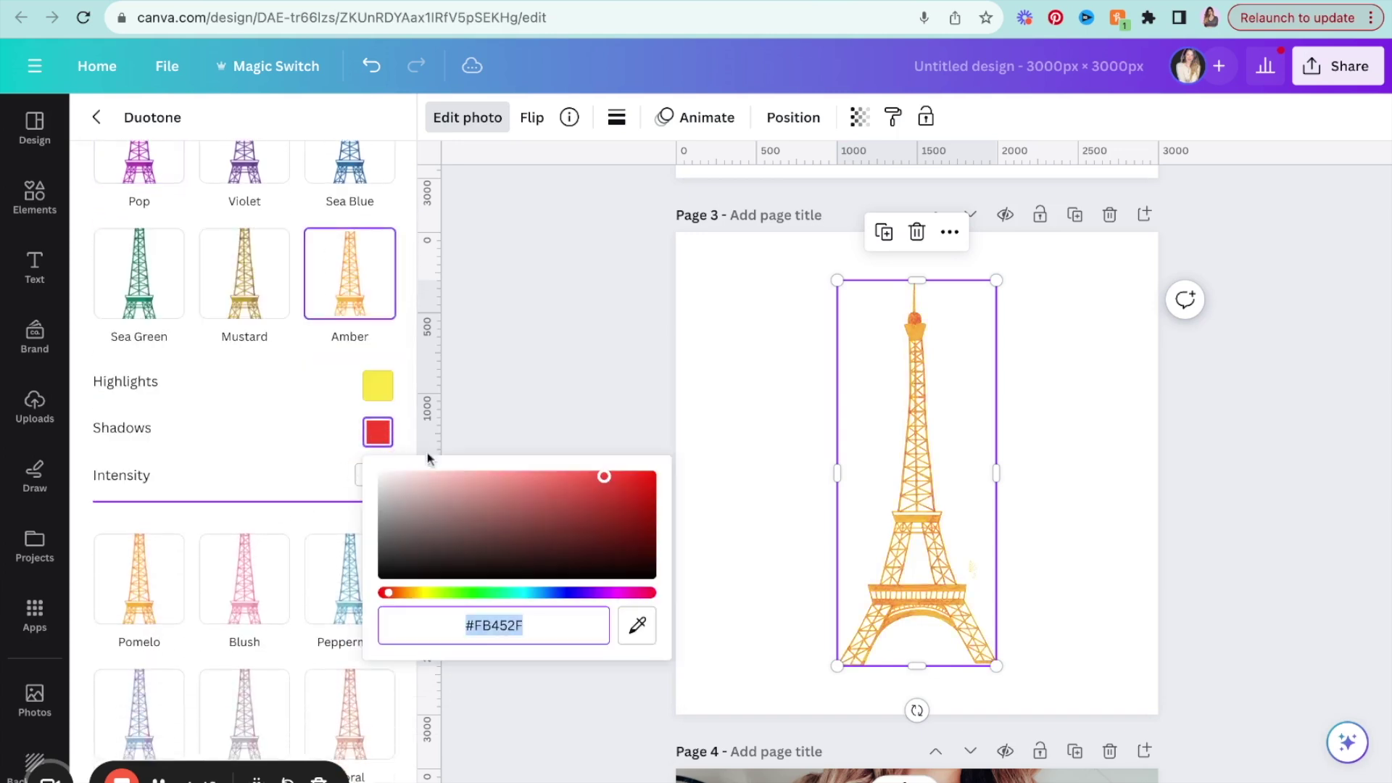
left_click_drag(606, 476, 591, 524)
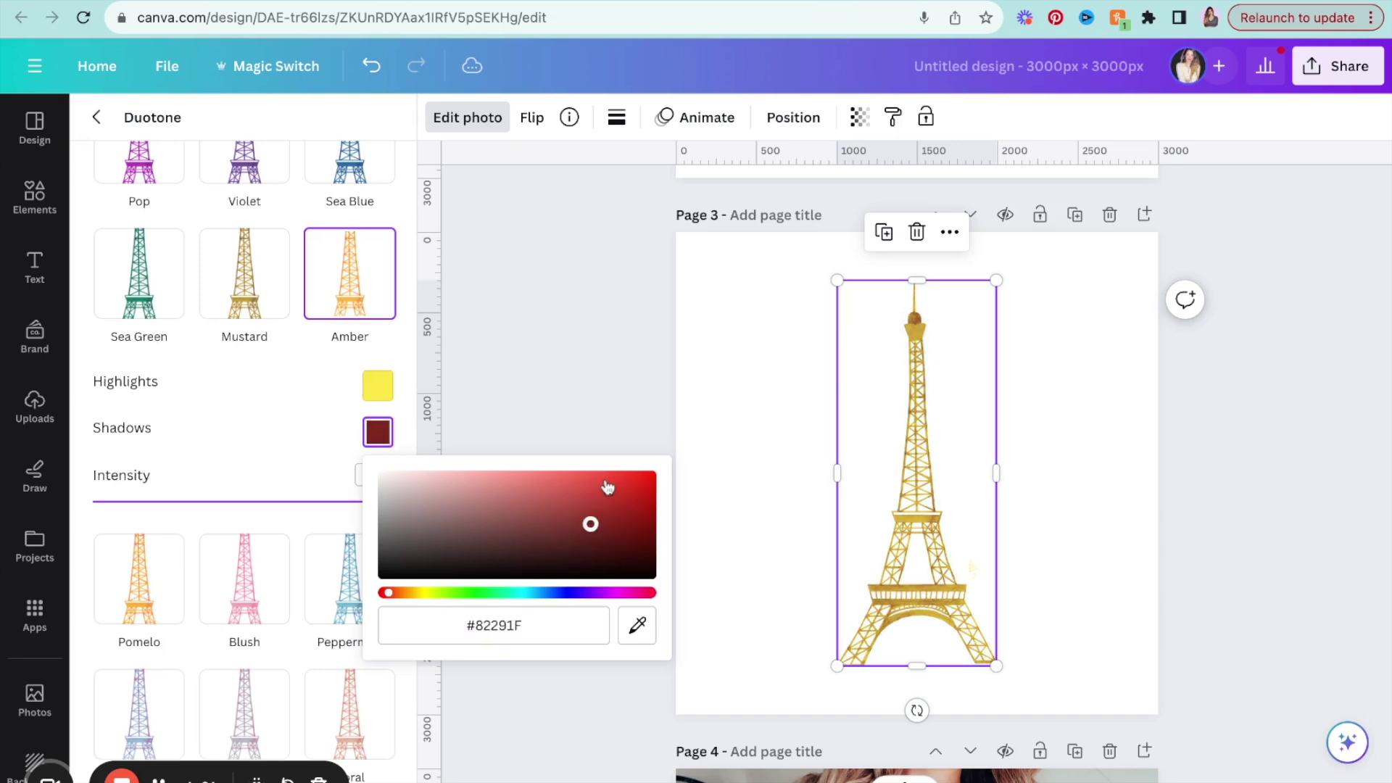
left_click(533, 503)
left_click(499, 392)
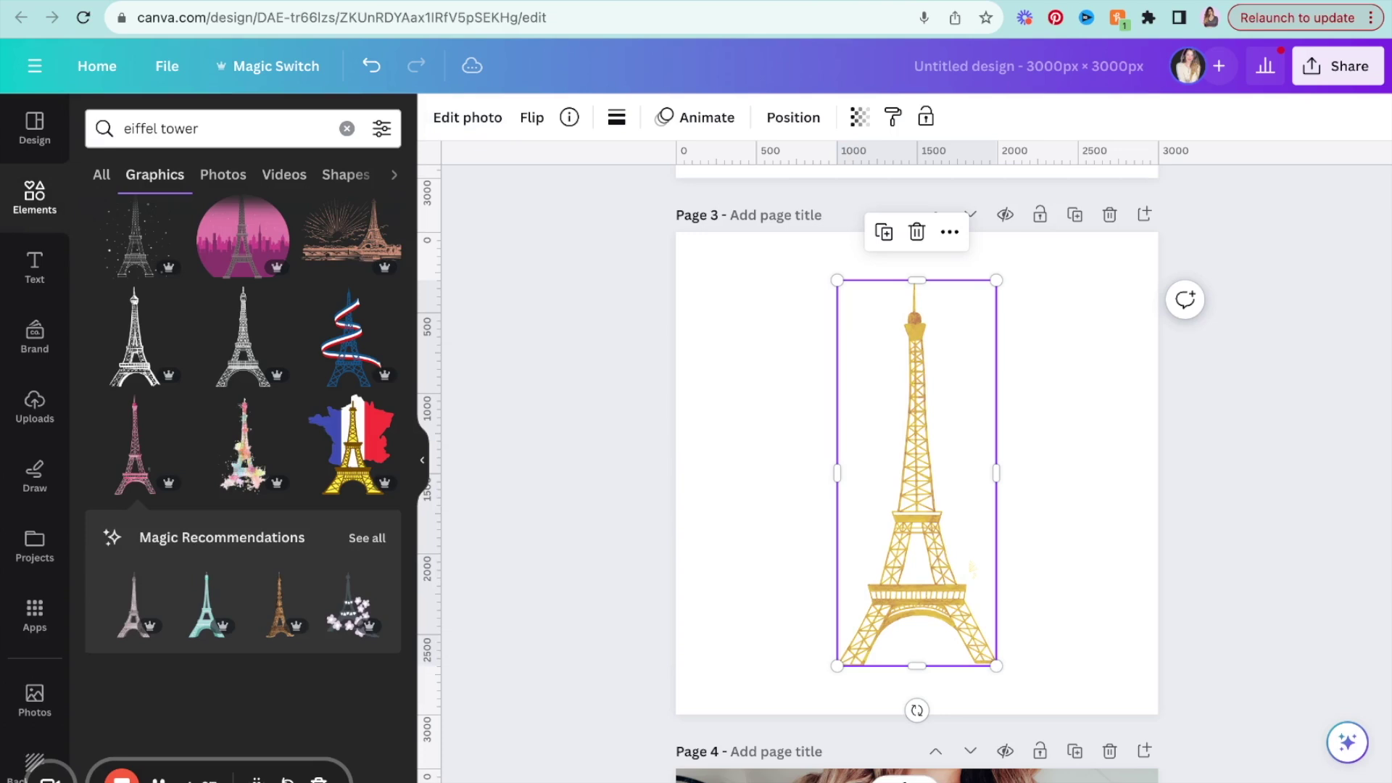
Enlarge the black line-drawing tower on page 2 and shift it up and left.
scroll(600, 425, "up", 5)
left_click(928, 498)
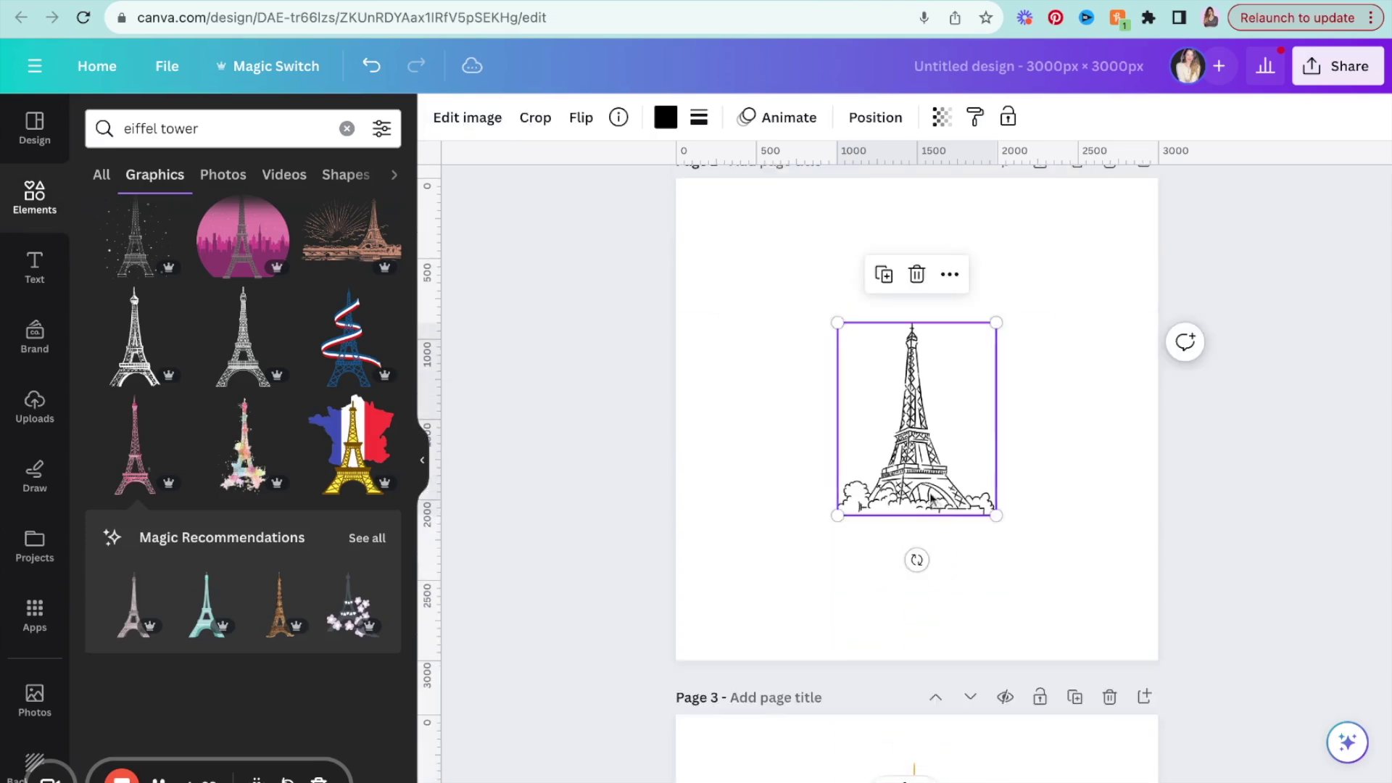
left_click_drag(997, 516, 1142, 693)
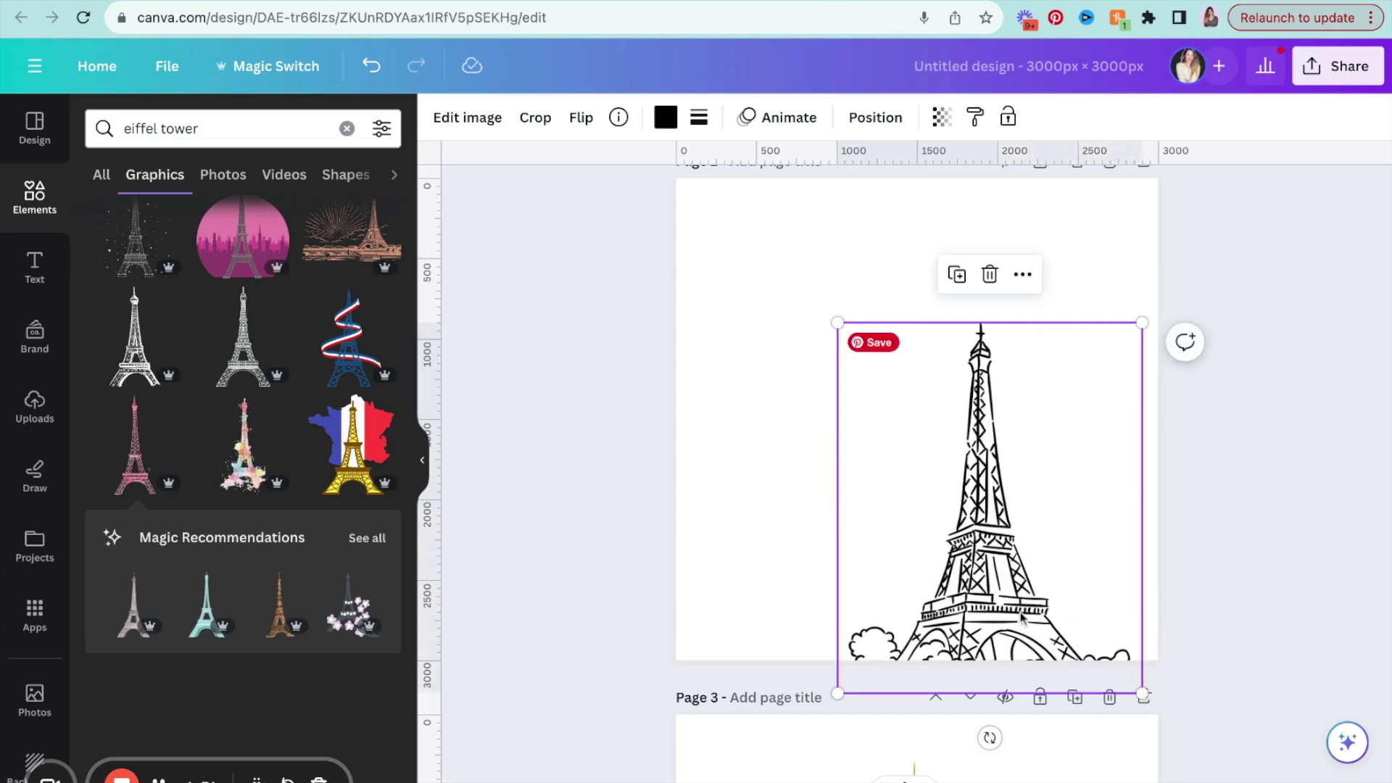
left_click_drag(1021, 617, 970, 535)
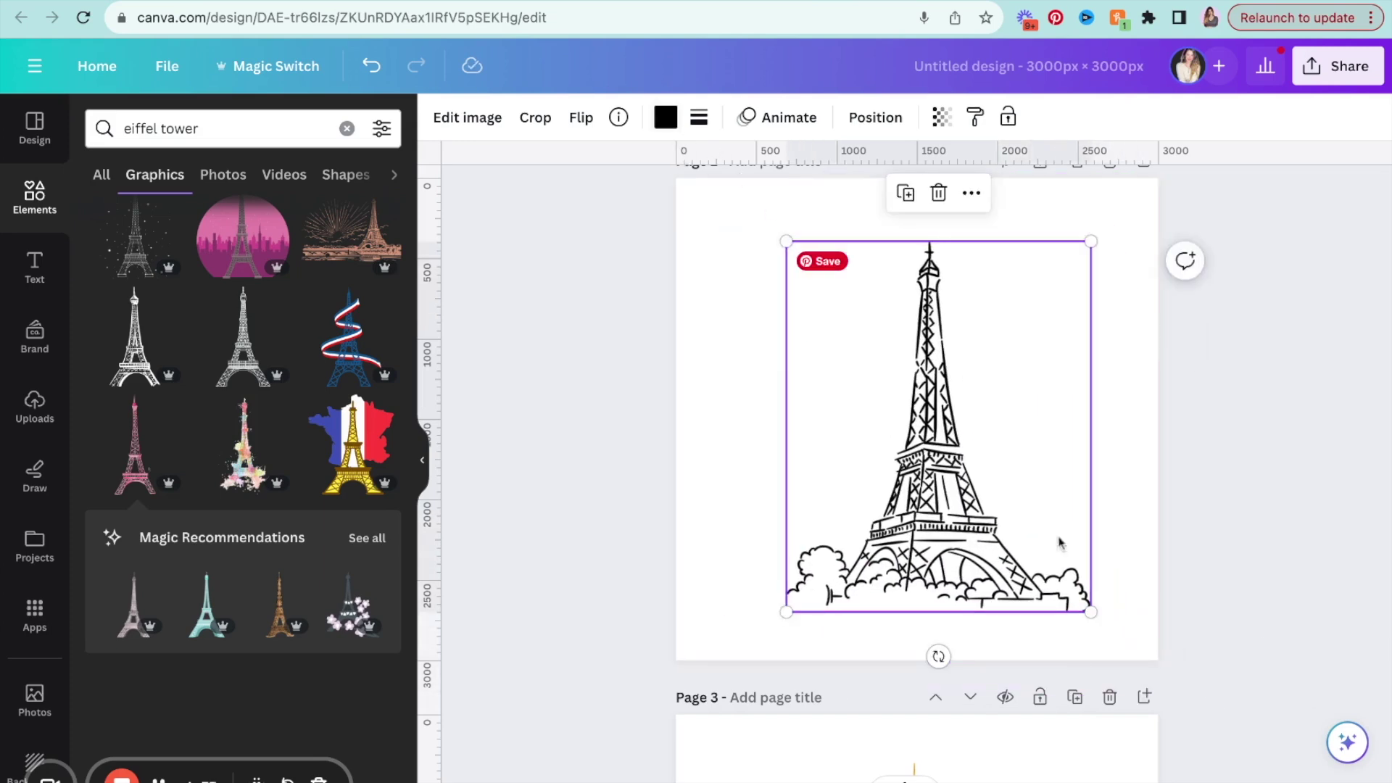
left_click_drag(1091, 612, 1115, 631)
left_click_drag(1029, 606, 1006, 600)
Try the Pastel and Coral duotones on the drawing, settle on Dawn, then deselect it.
left_click(466, 122)
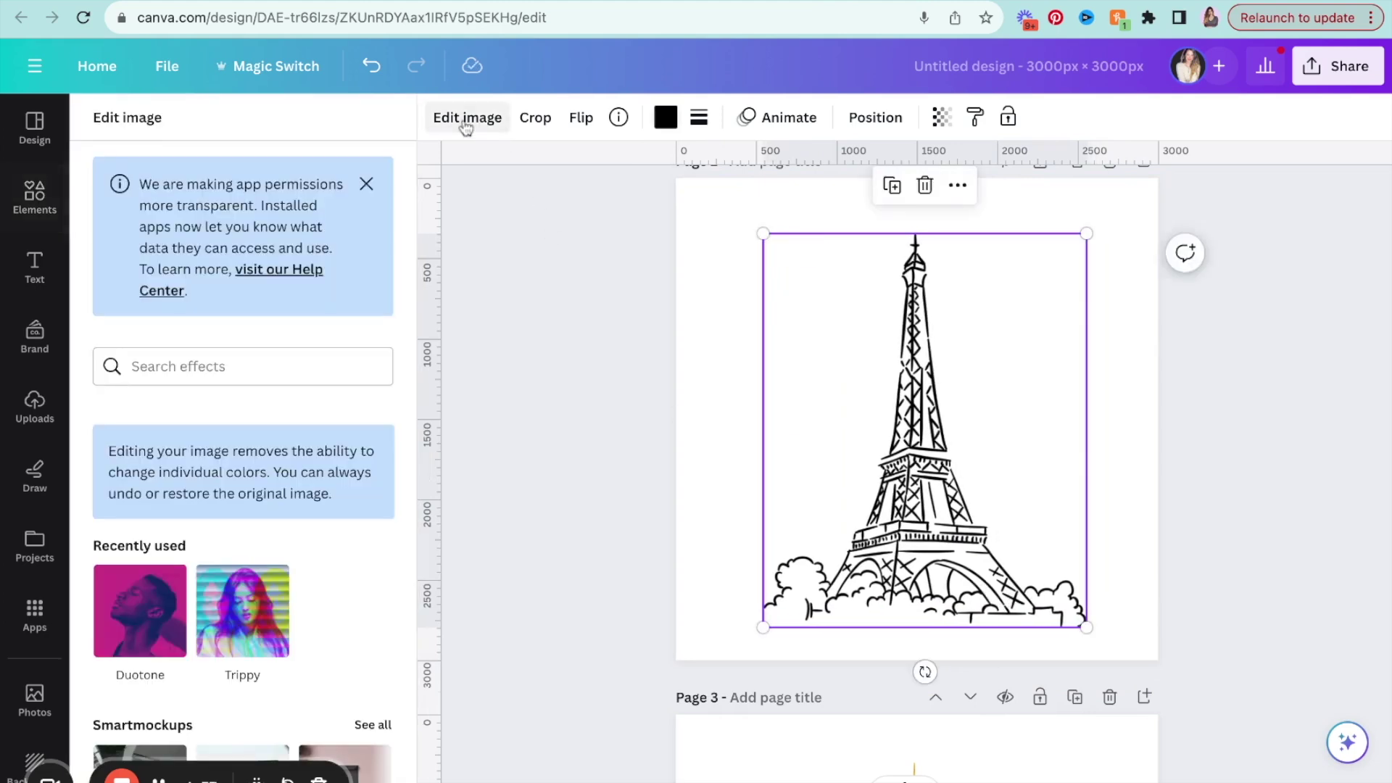
scroll(308, 572, "down", 6)
scroll(308, 573, "up", 2)
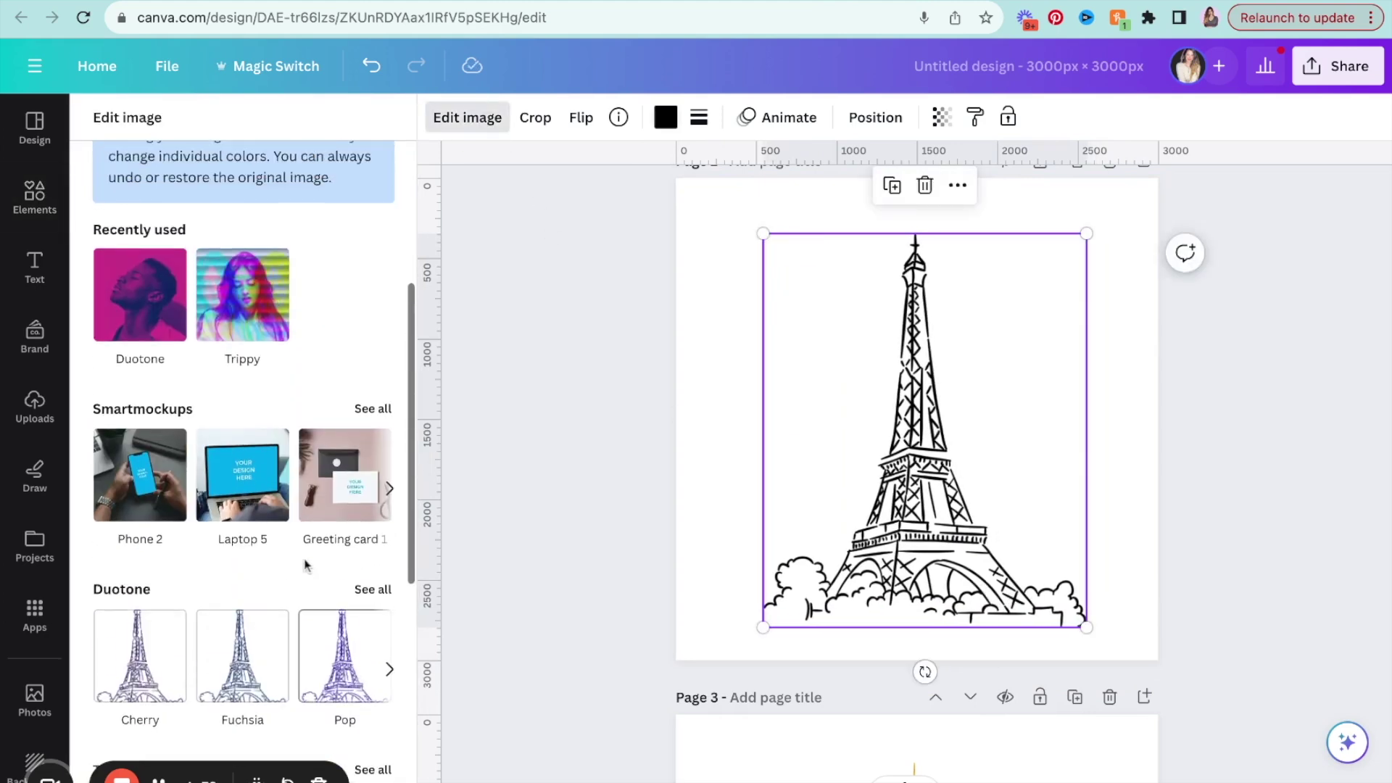
left_click(114, 307)
scroll(279, 438, "down", 3)
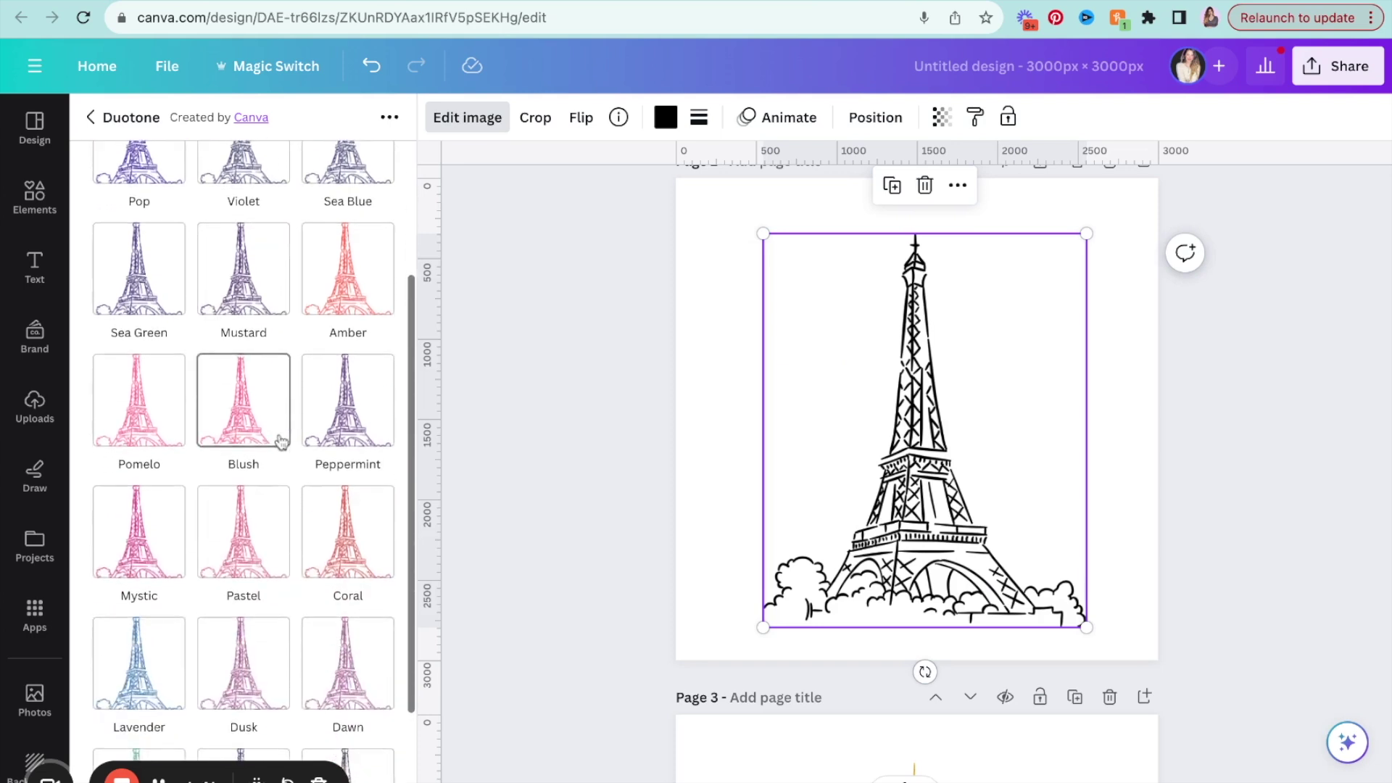
left_click(260, 538)
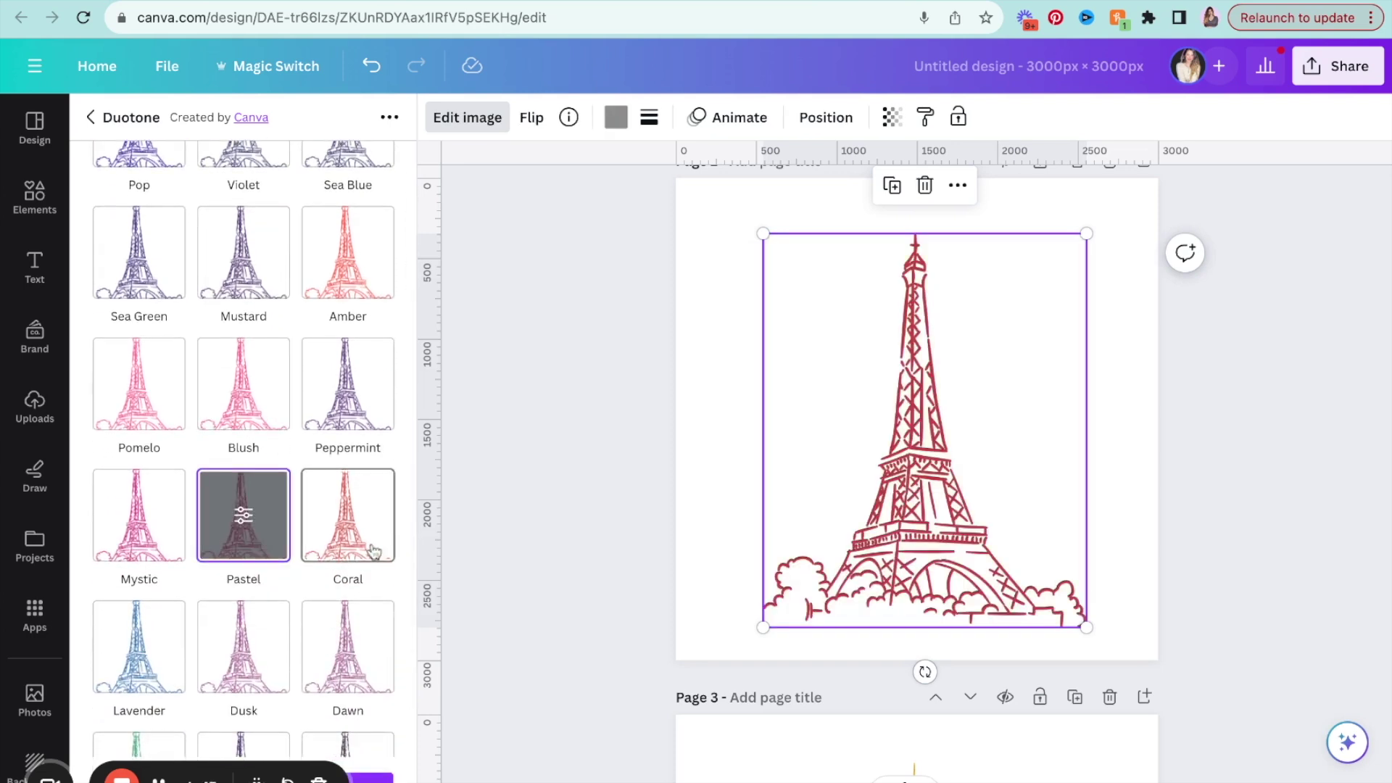
left_click(374, 551)
scroll(369, 551, "down", 2)
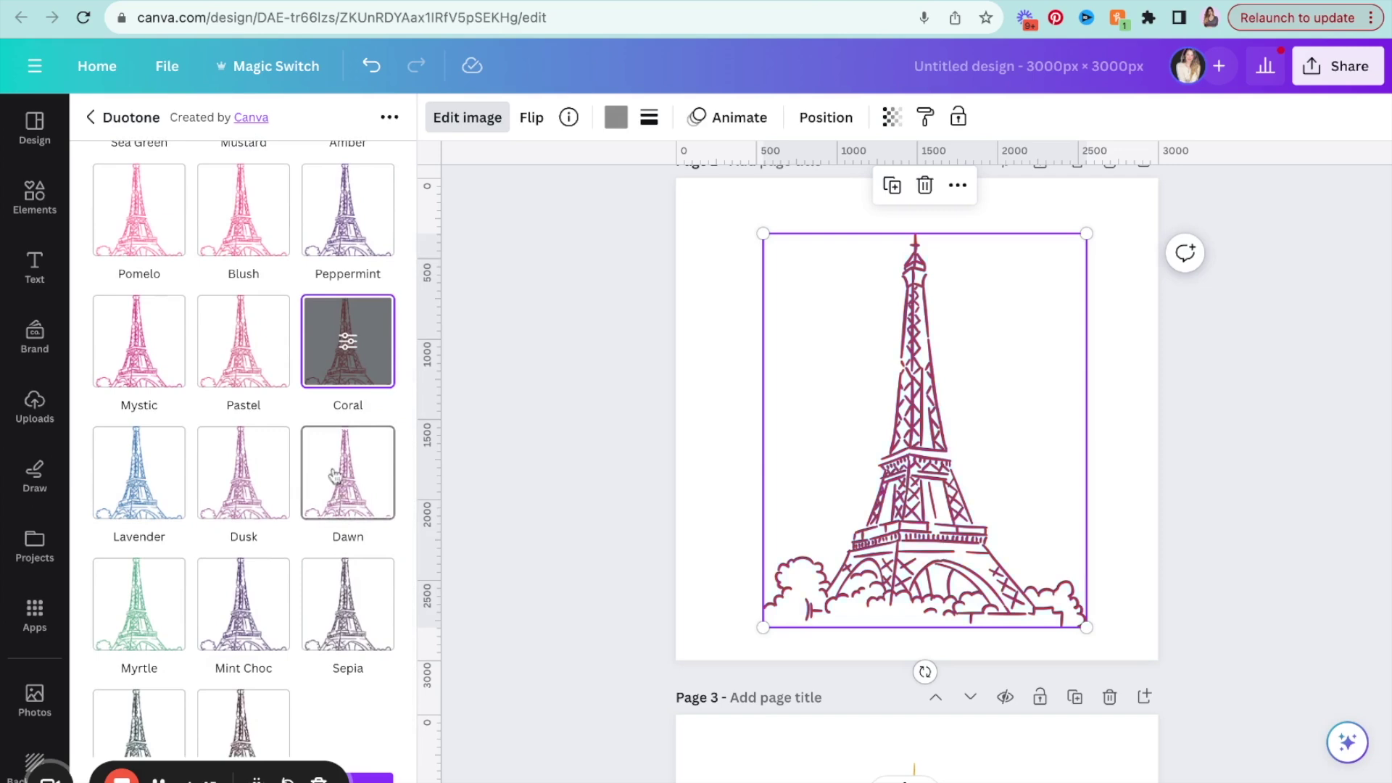
left_click(334, 475)
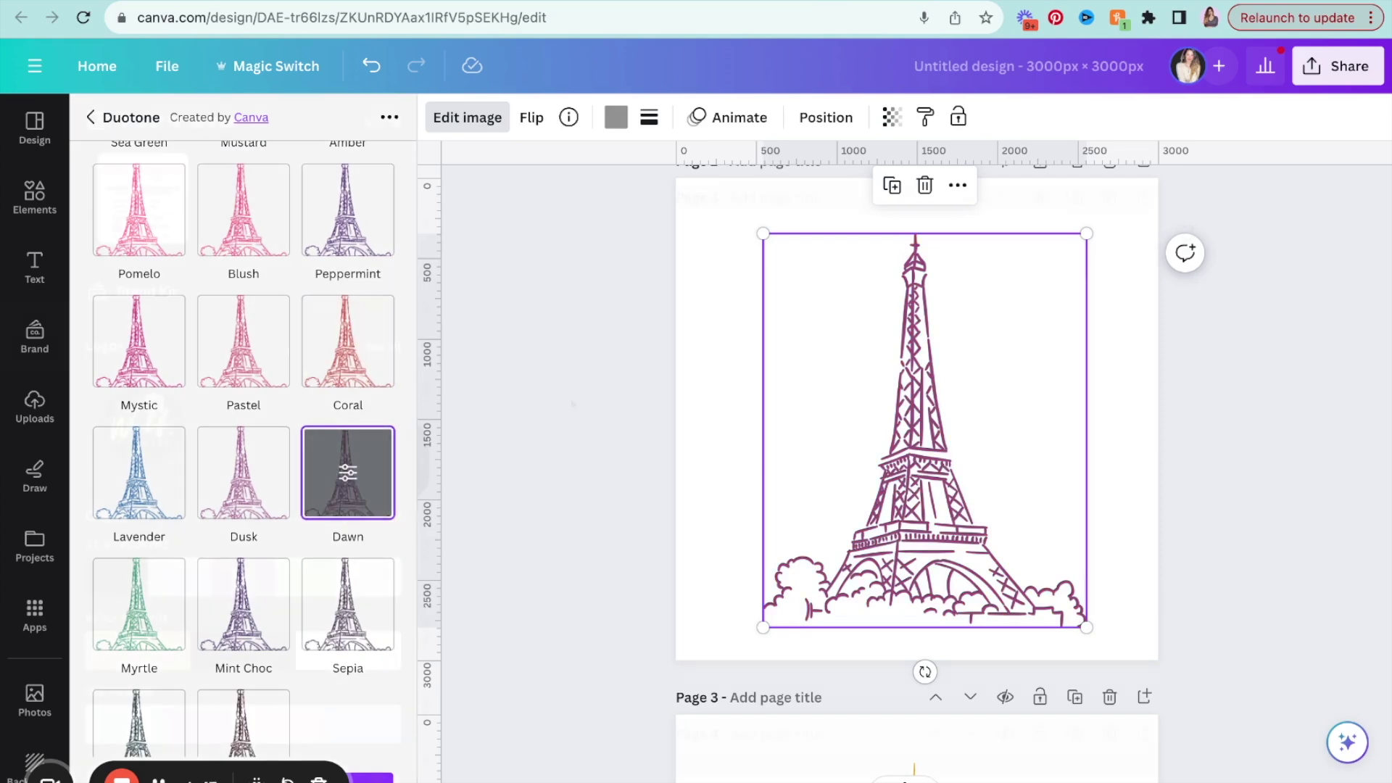
left_click(569, 398)
Select the blank Page 3 and bring up its background colour choices.
scroll(571, 405, "down", 5)
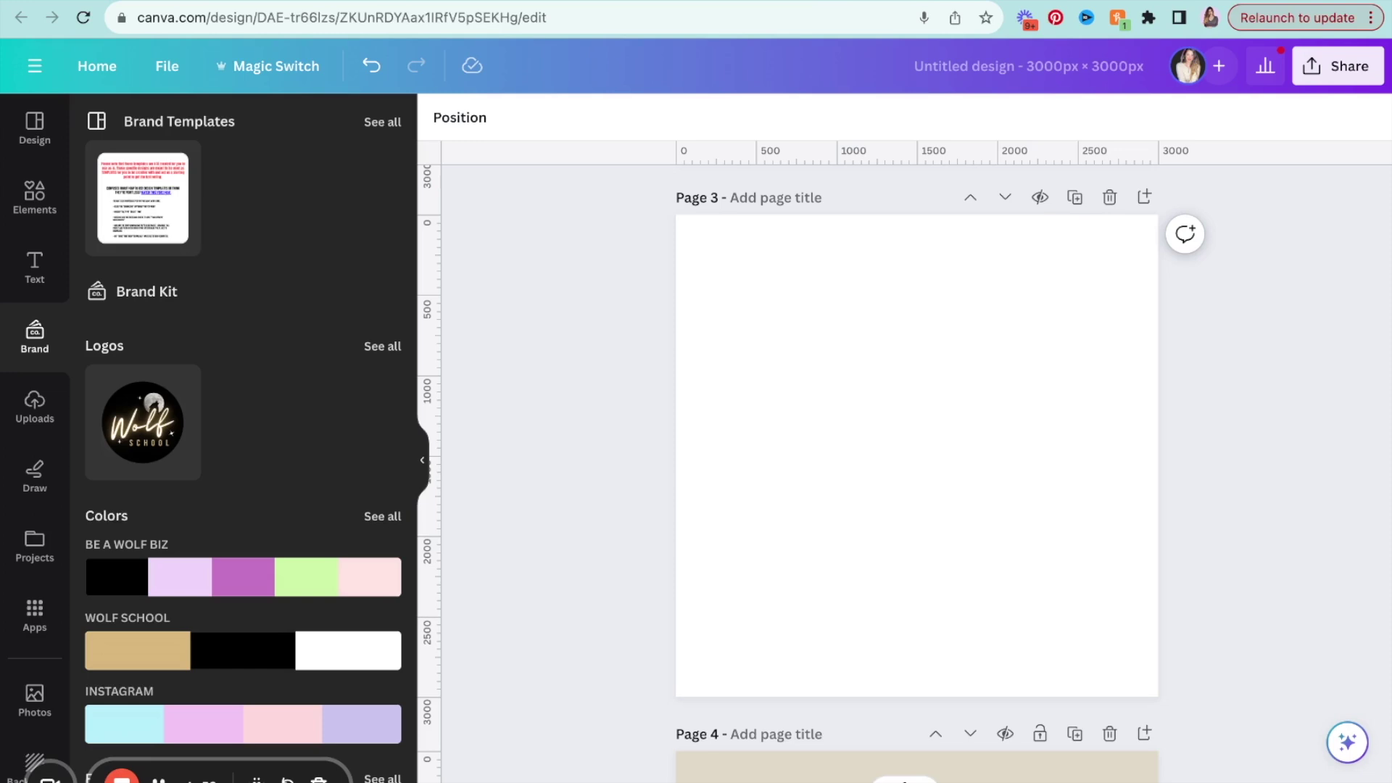
left_click(817, 341)
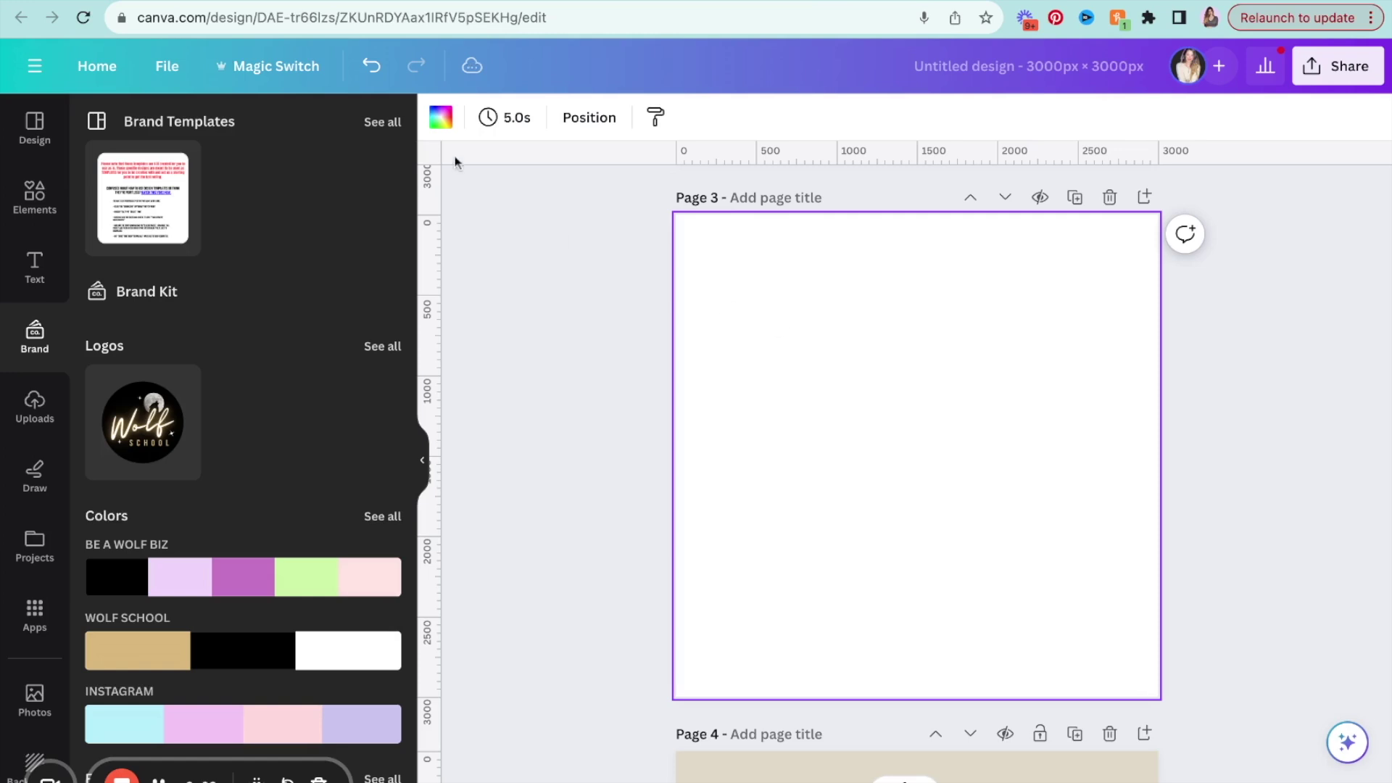
left_click(441, 117)
Fill Page 3's background with the beige swatch from the document colours.
left_click(380, 290)
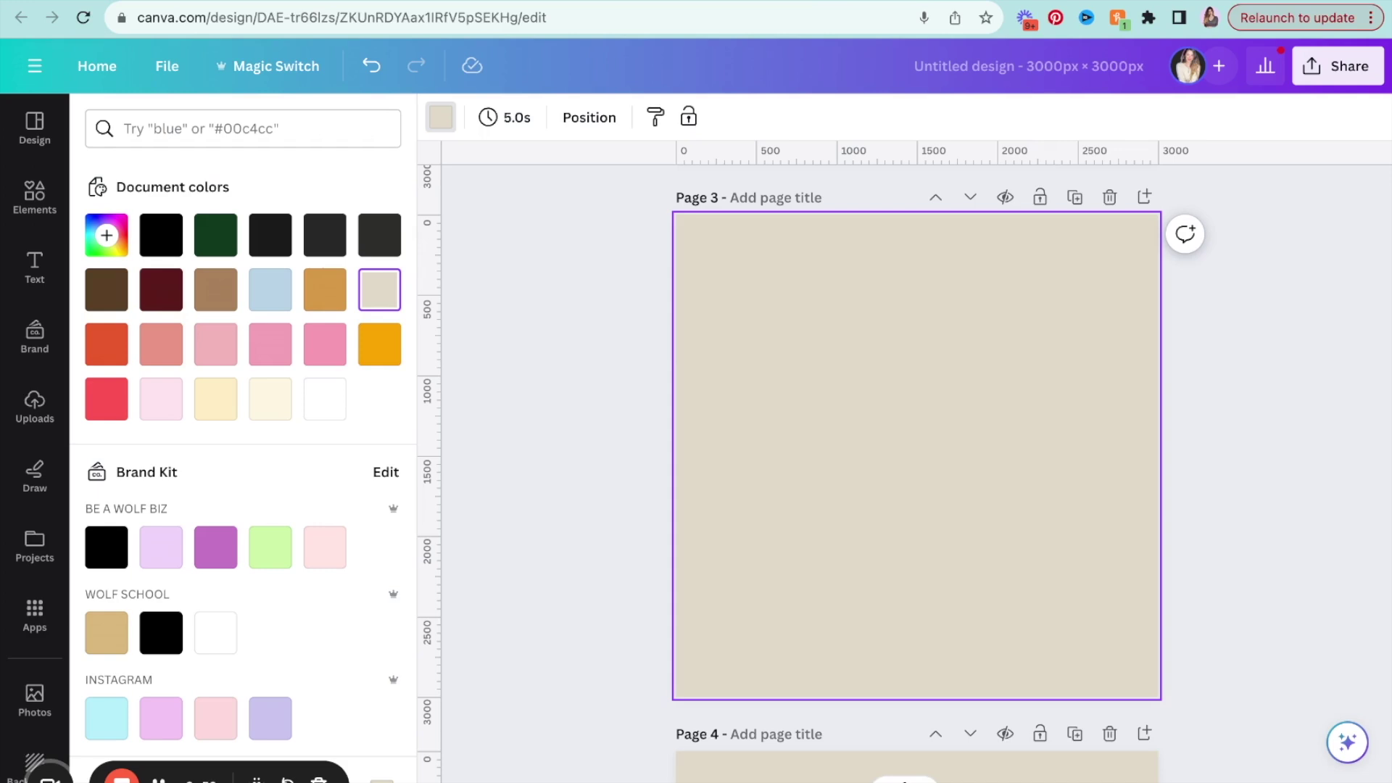
scroll(910, 490, "up", 7)
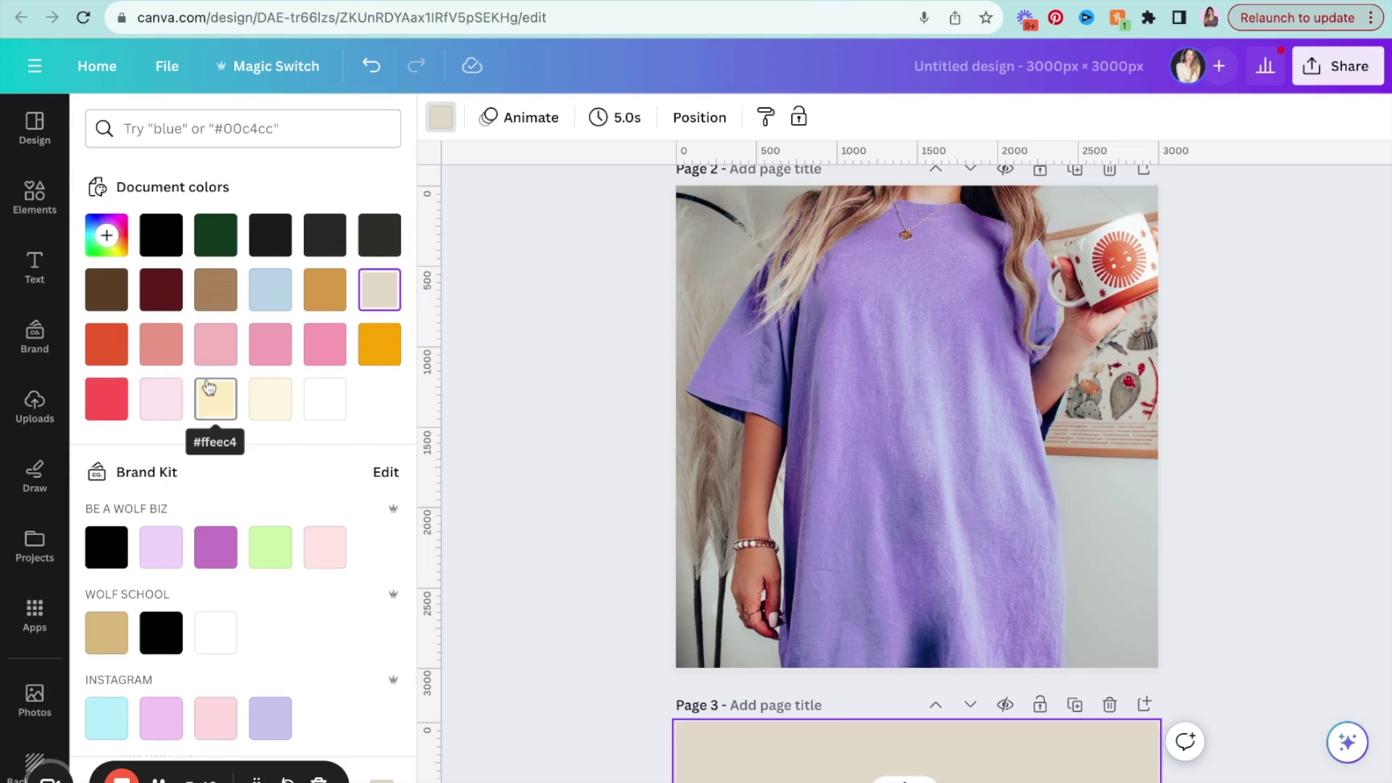
scroll(209, 391, "down", 2)
Compare the Comfort Colors dark grey and brown on Page 3's background, finishing on brown.
scroll(209, 389, "down", 1)
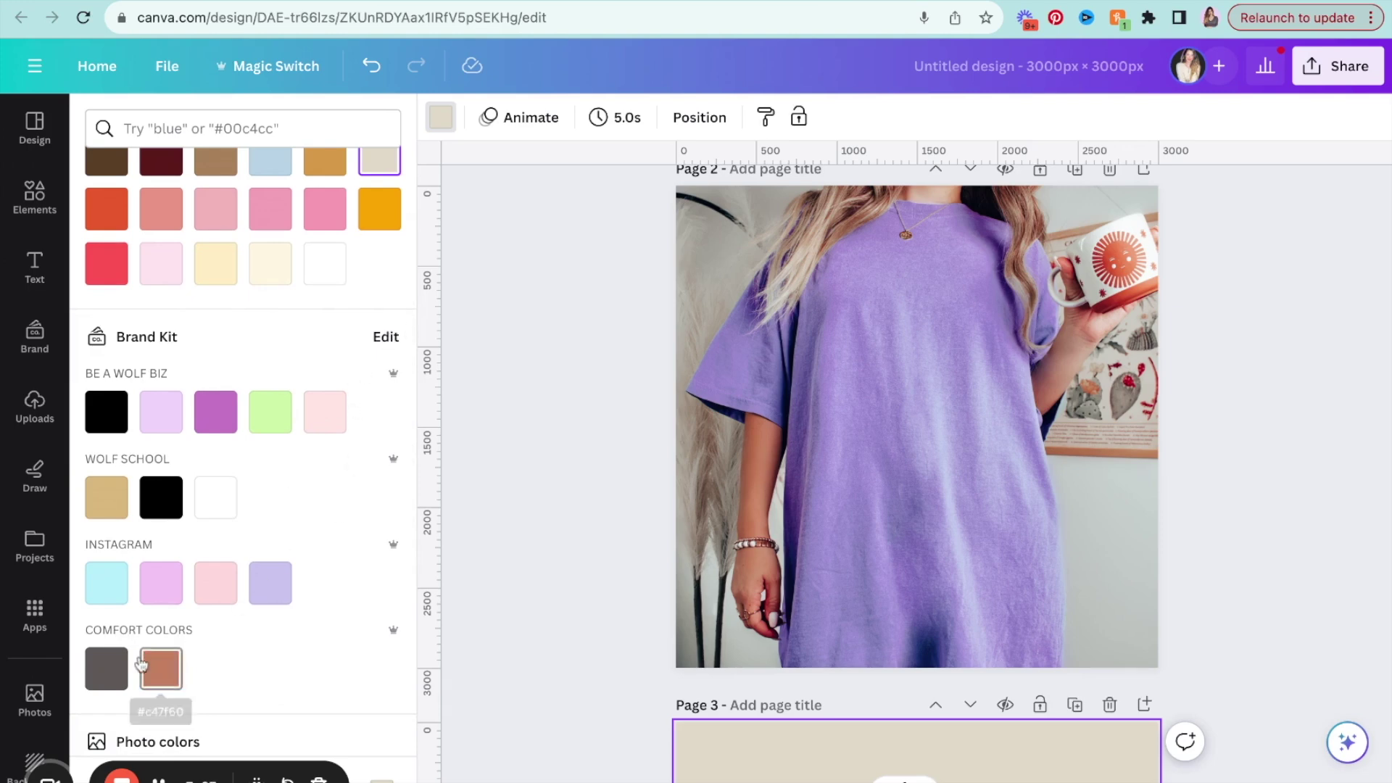
left_click(107, 673)
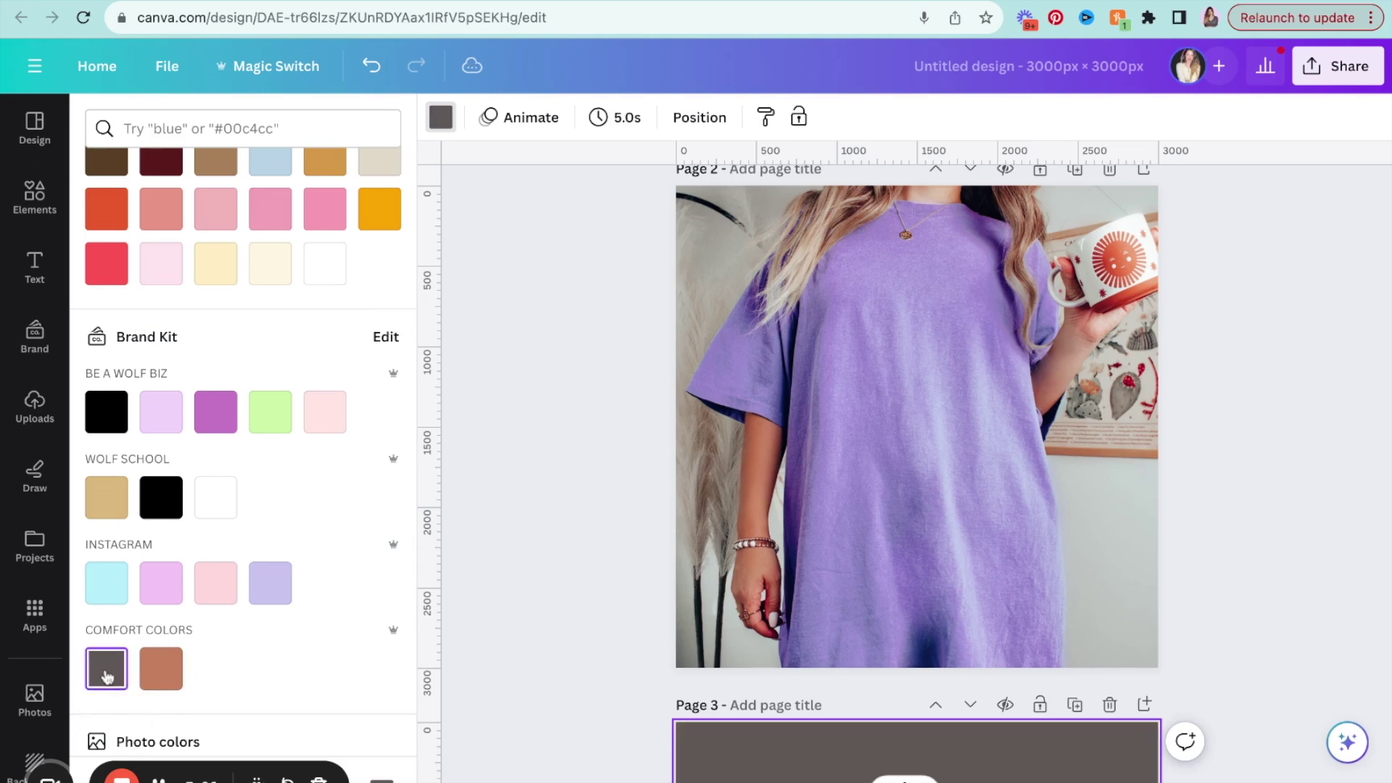
scroll(590, 593, "down", 3)
scroll(725, 551, "down", 3)
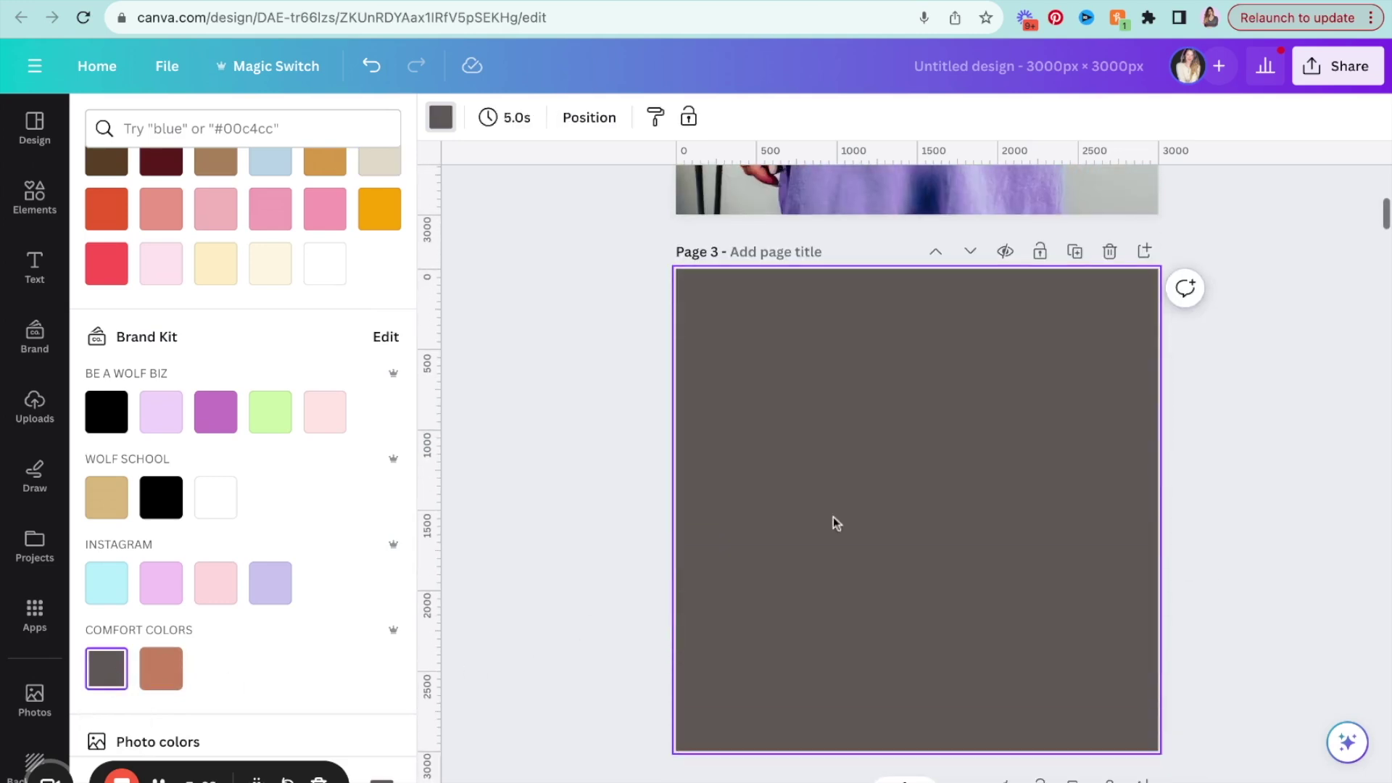
left_click(162, 676)
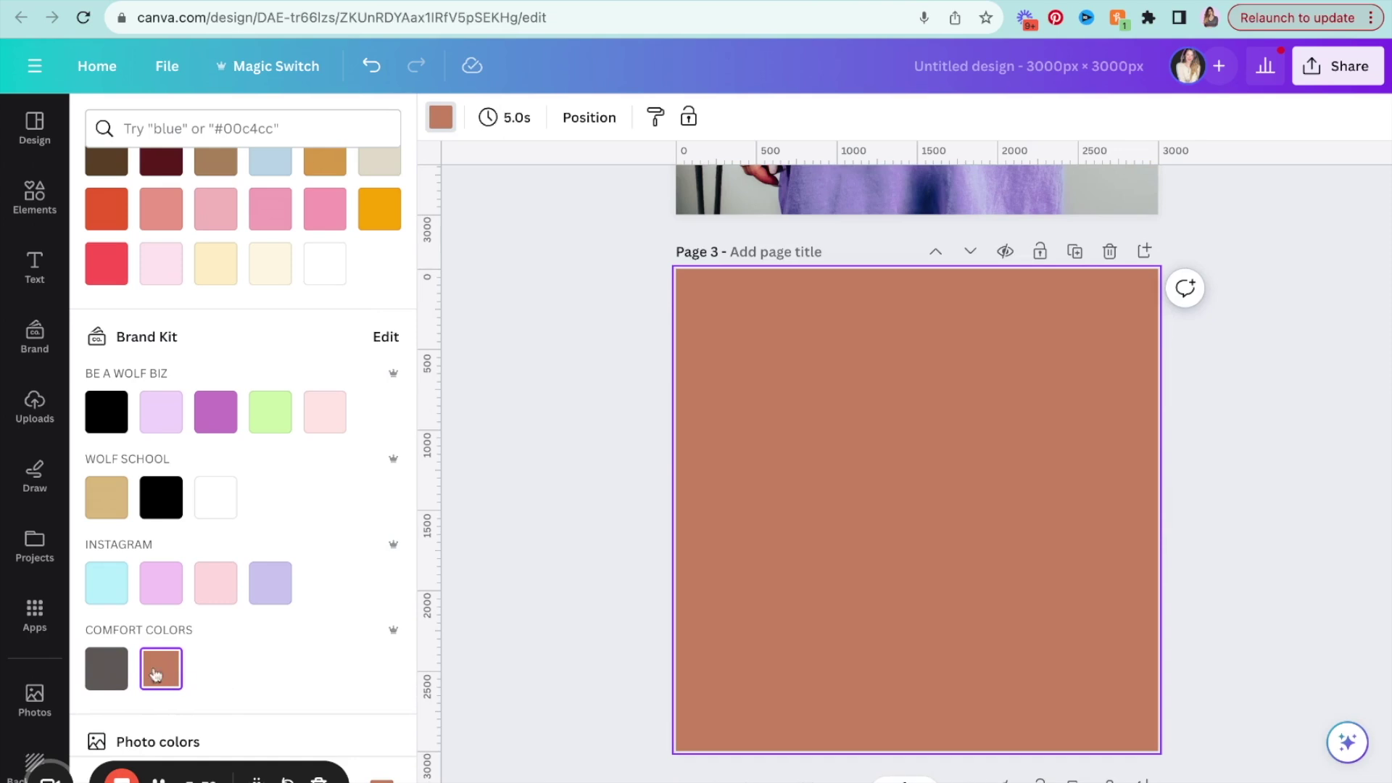
left_click(122, 676)
left_click(163, 676)
left_click(105, 668)
left_click(168, 681)
scroll(701, 426, "up", 2)
Add a text box to Page 2 and start a new custom colour with the eyedropper.
scroll(702, 427, "up", 5)
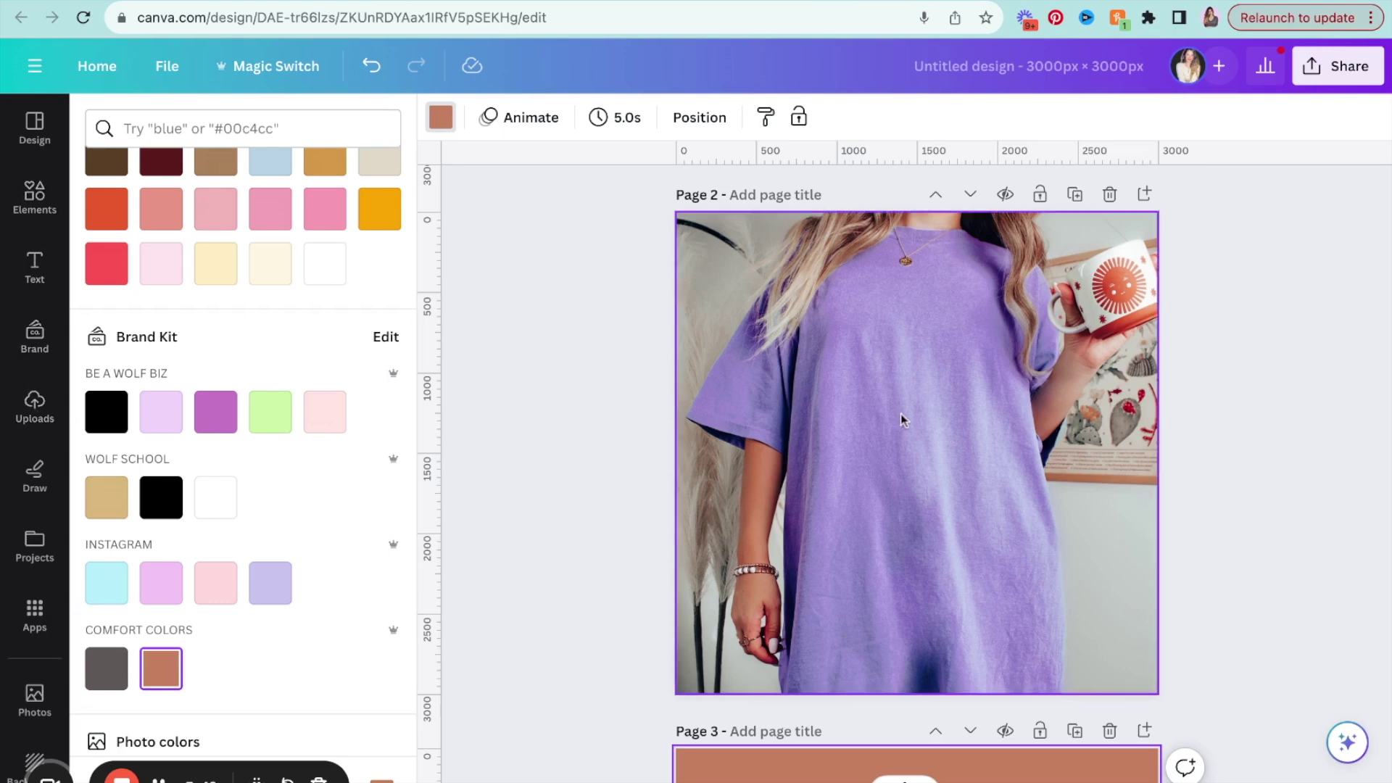
scroll(353, 294, "up", 2)
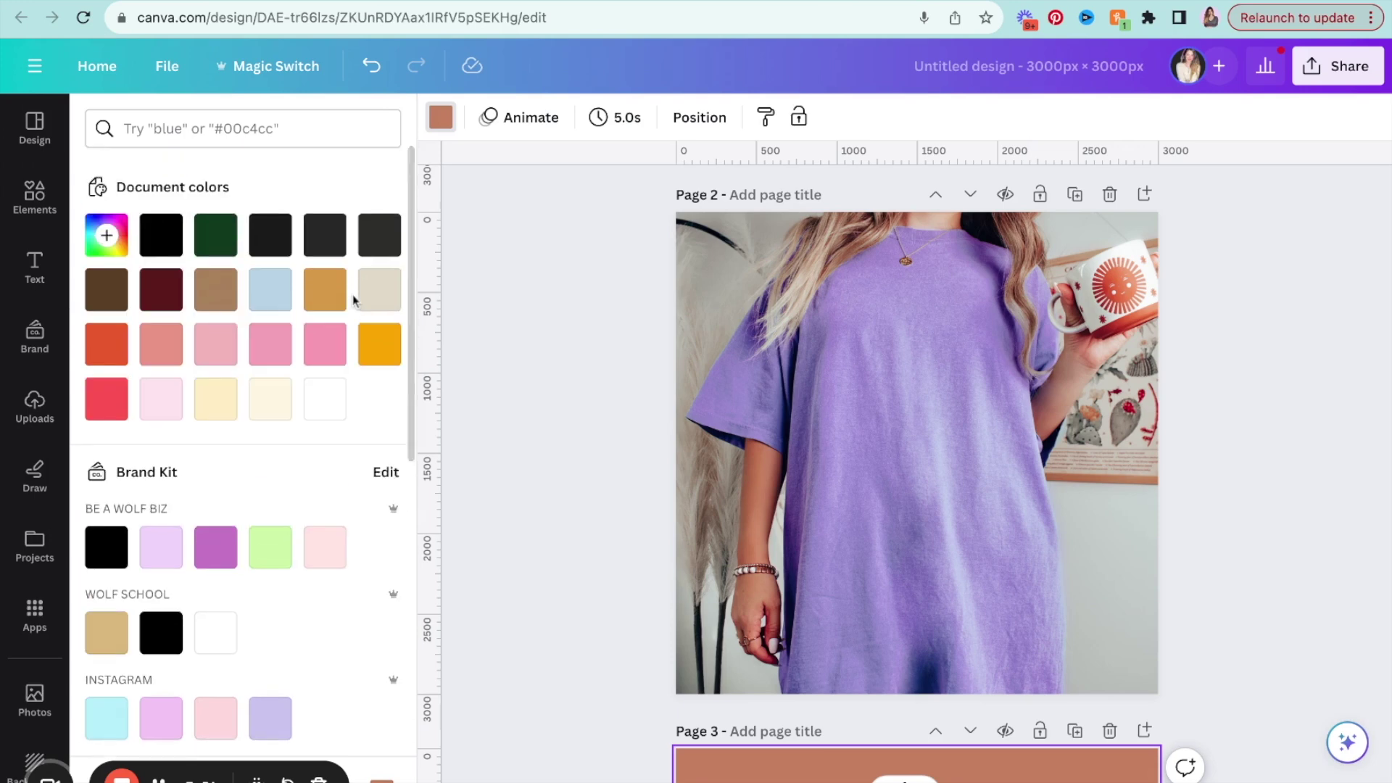
key("t")
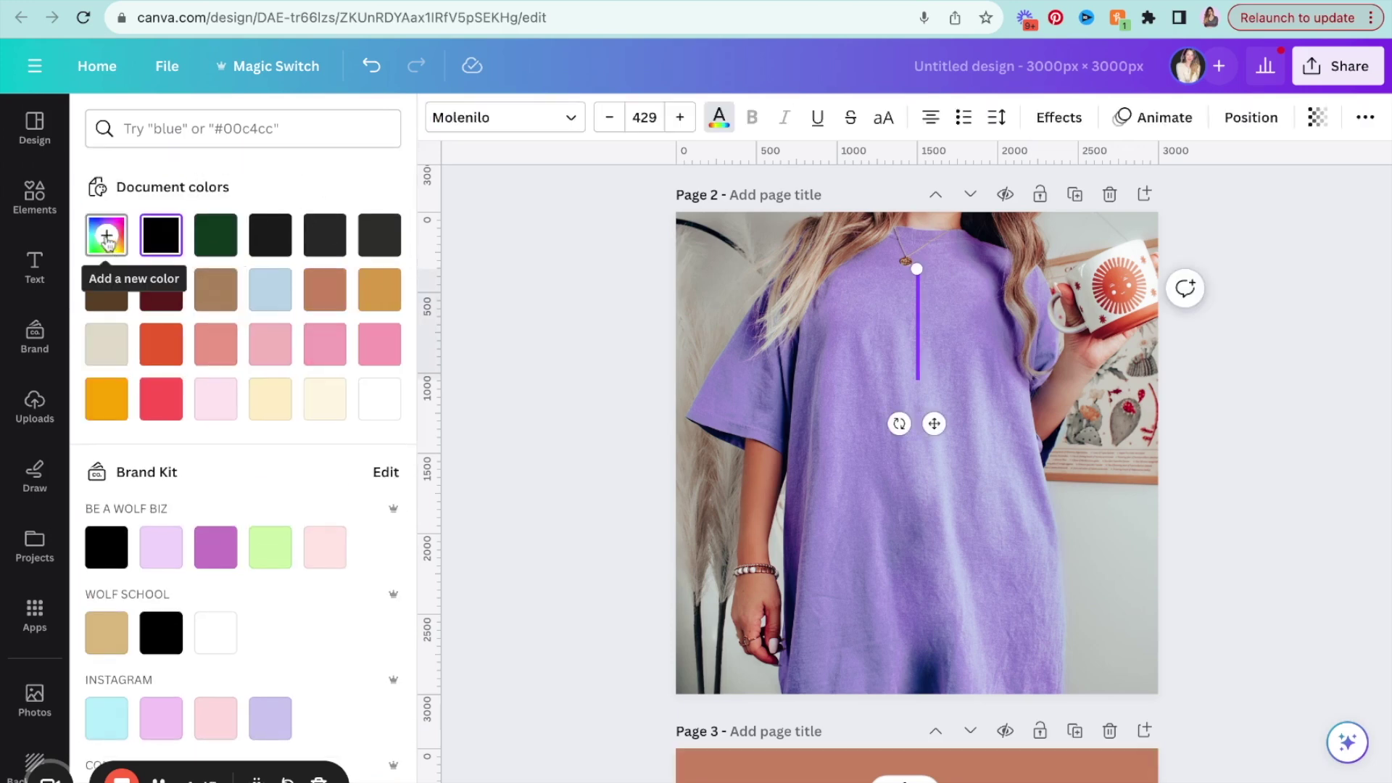
left_click(106, 236)
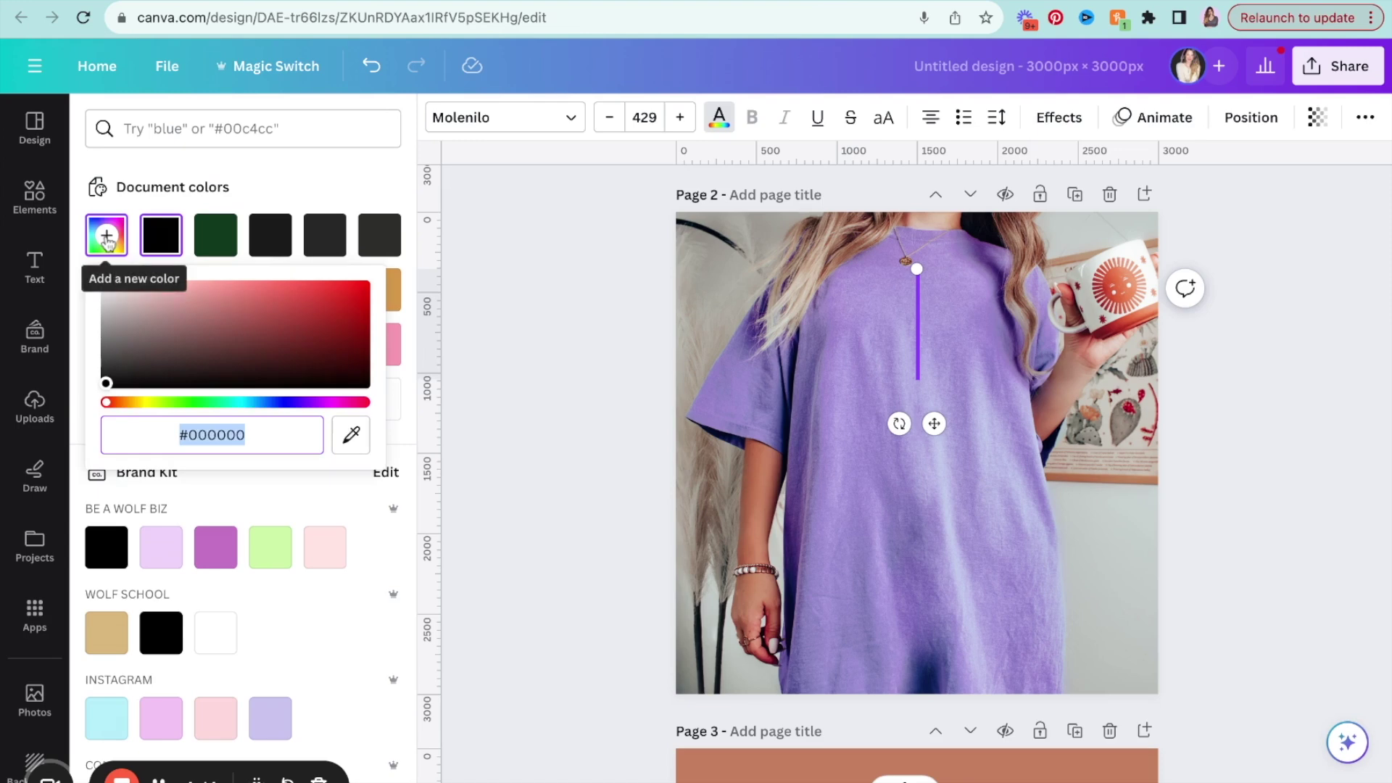
left_click(352, 438)
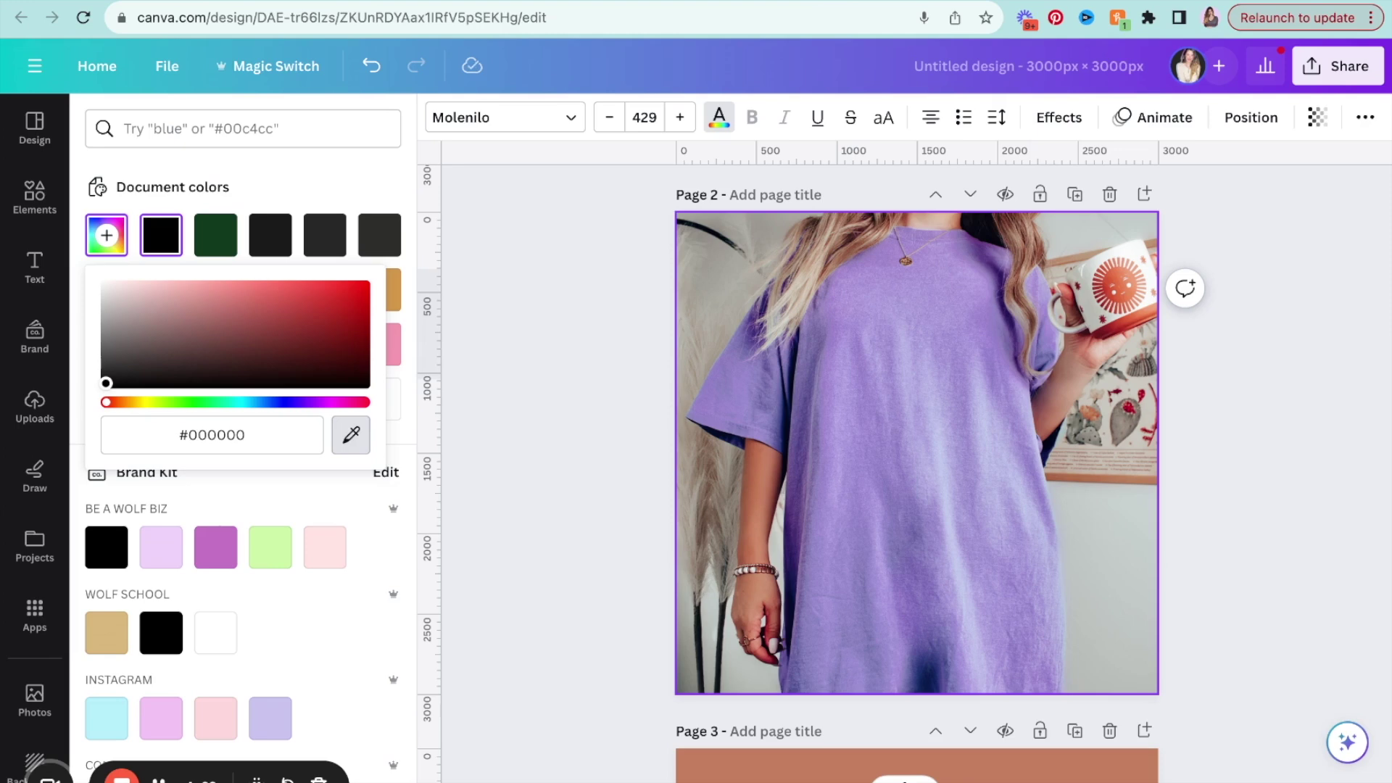
Add the shirt's purple to the Comfort Colors brand palette.
scroll(232, 485, "down", 3)
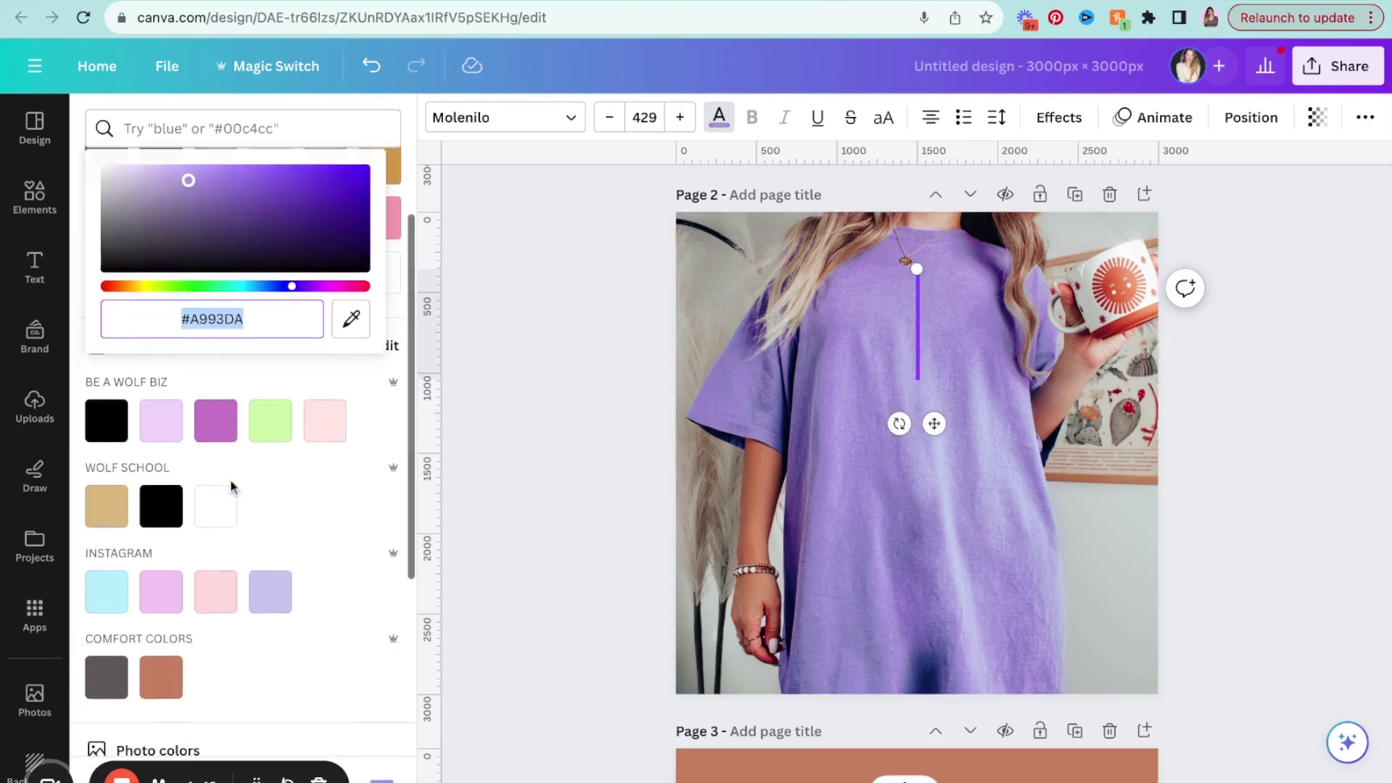
left_click(386, 342)
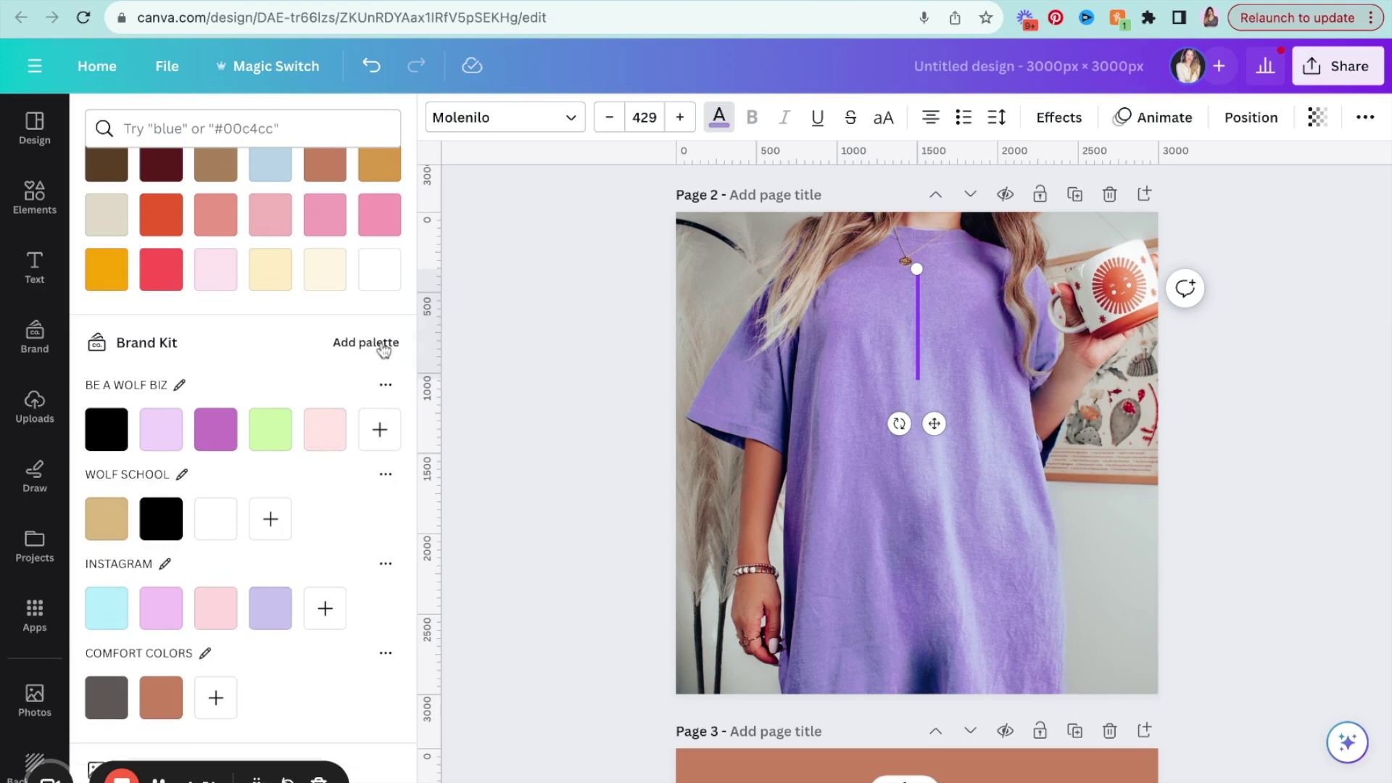
scroll(313, 484, "down", 2)
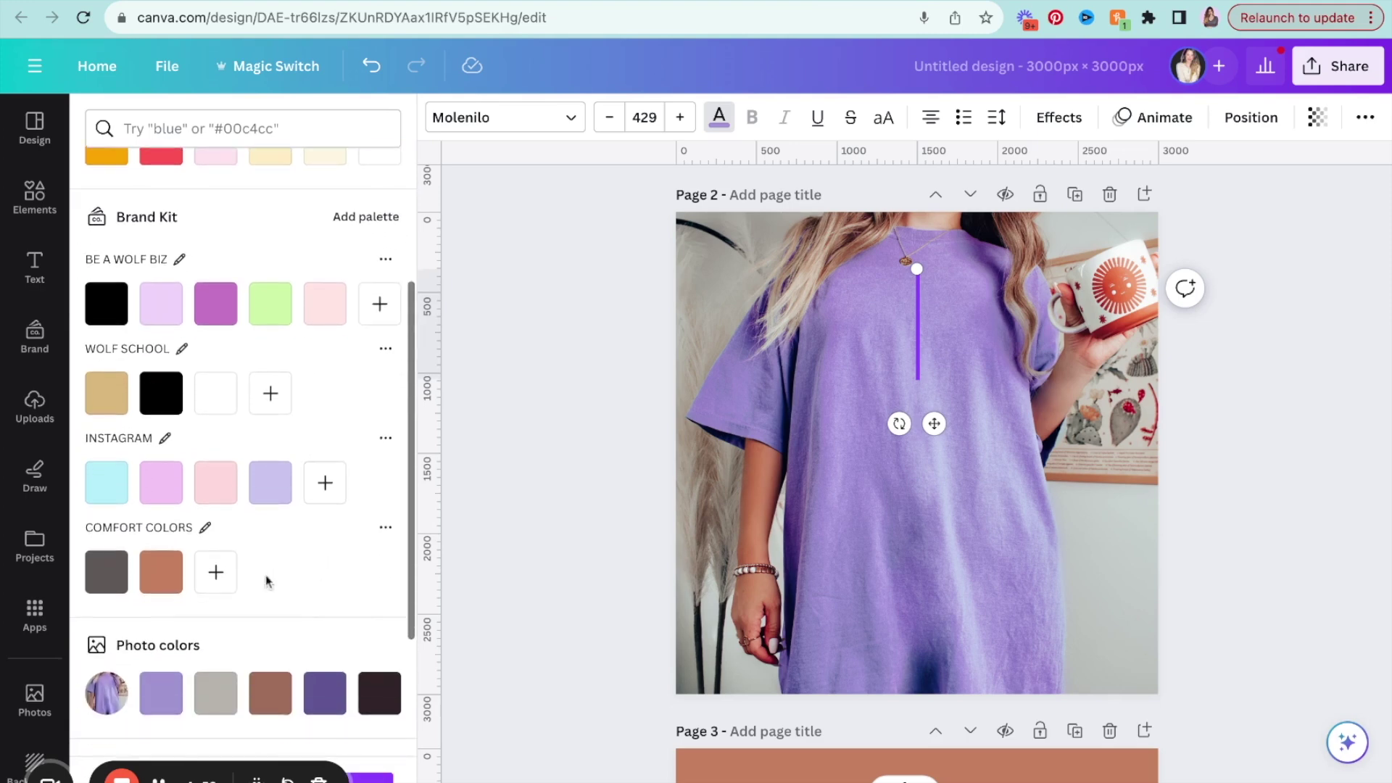
left_click(215, 573)
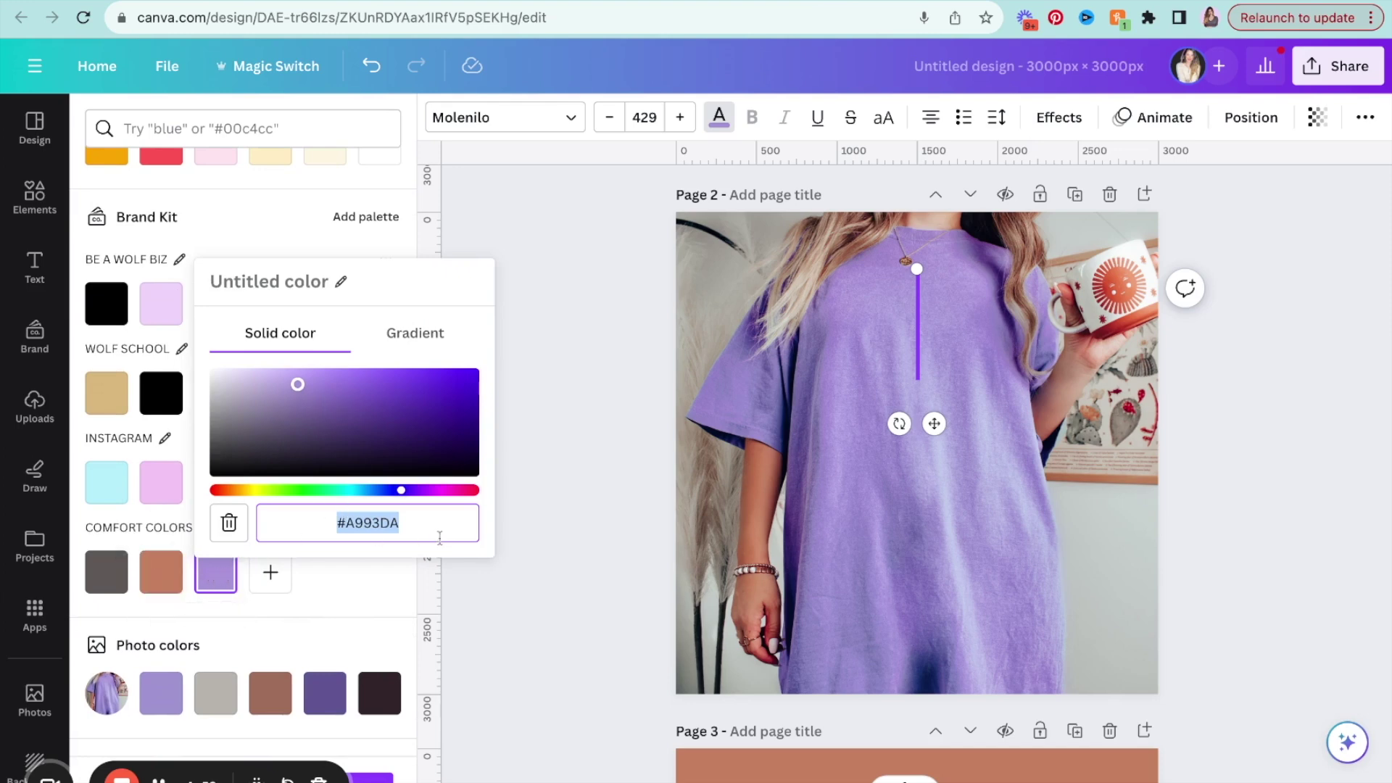
key("Return")
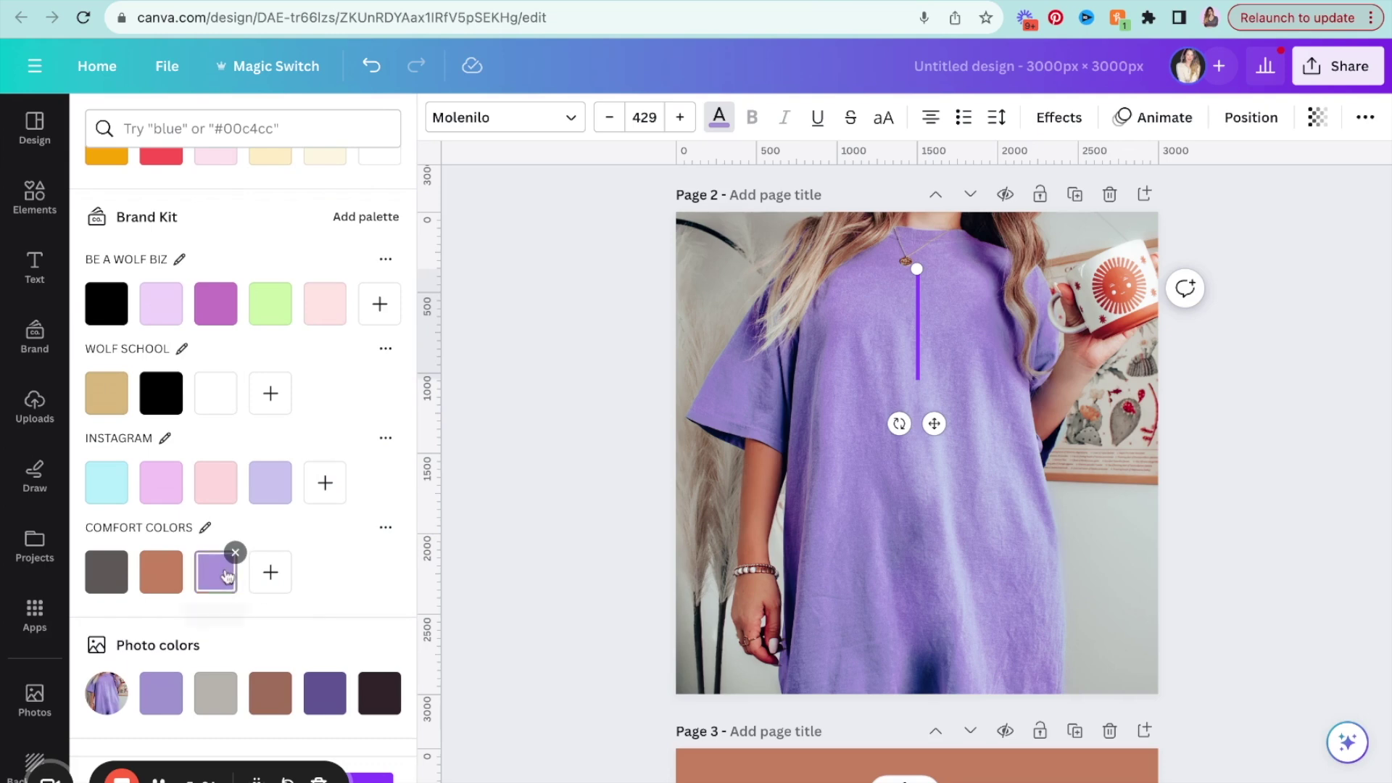
Name the new purple swatch 'Grape'.
left_click(213, 583)
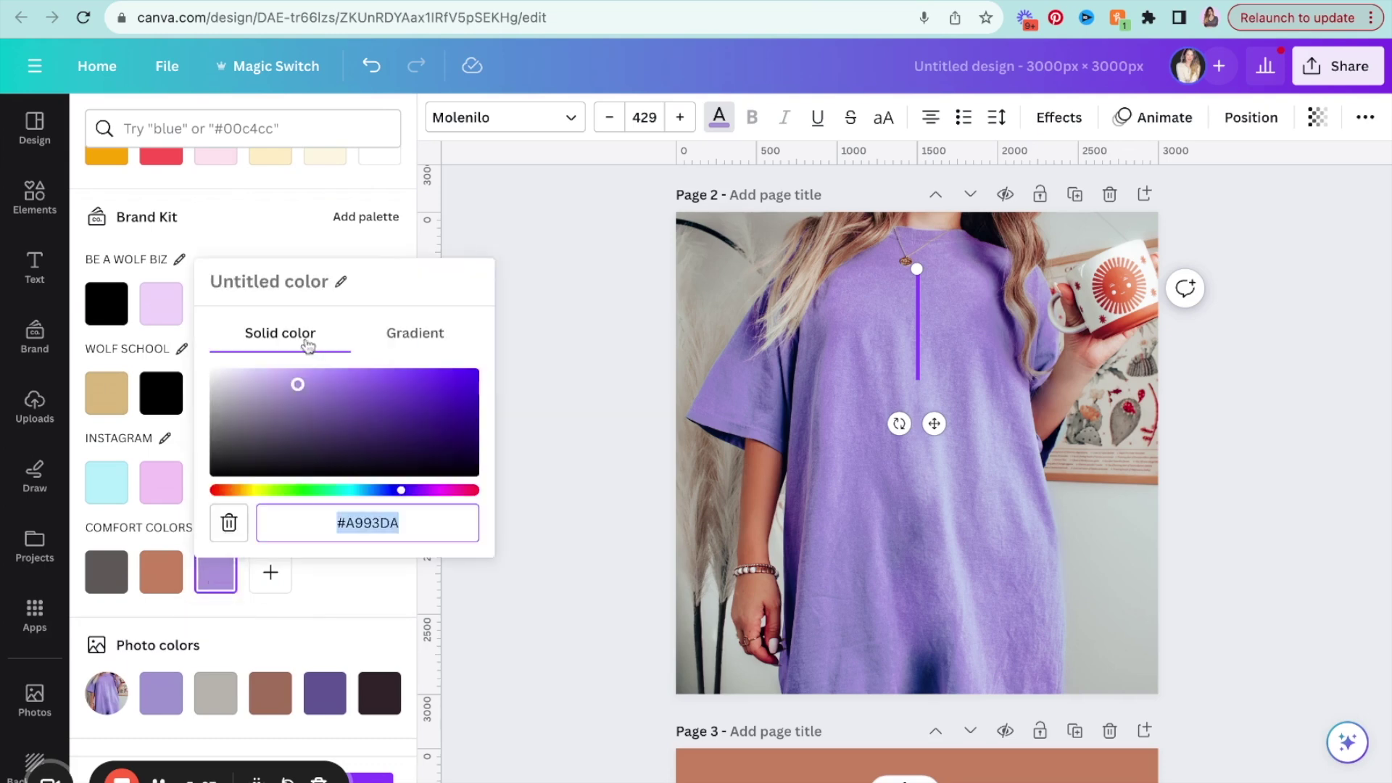
left_click(299, 285)
type("Grape")
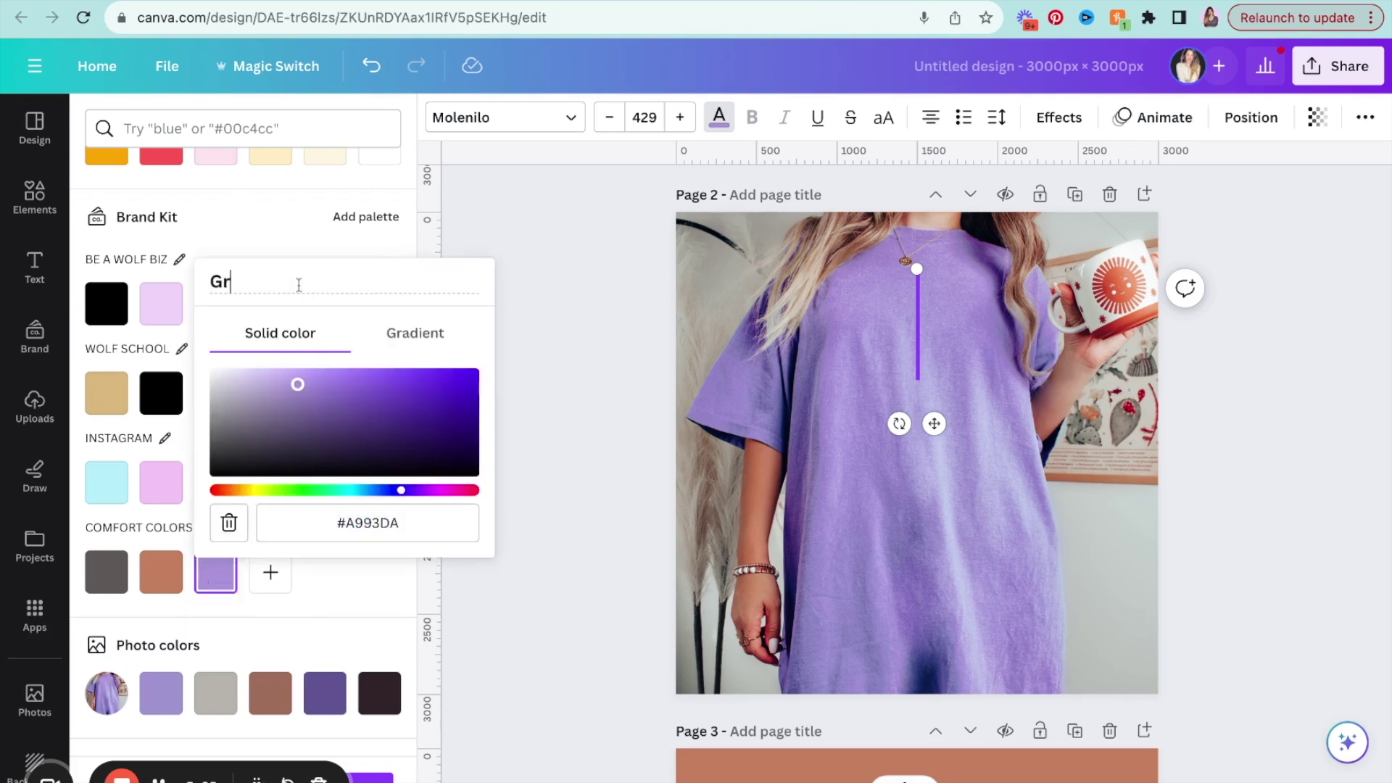
left_click(350, 574)
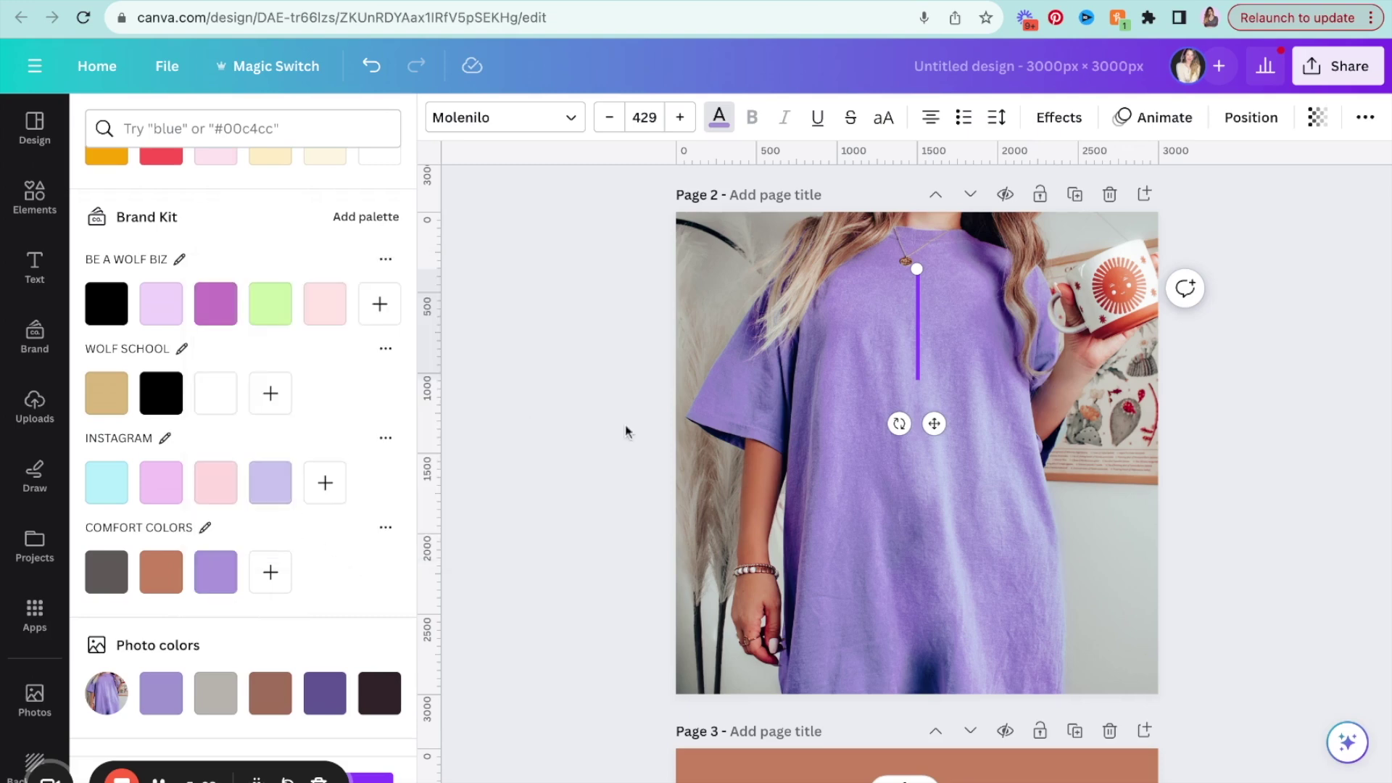
scroll(628, 431, "down", 1)
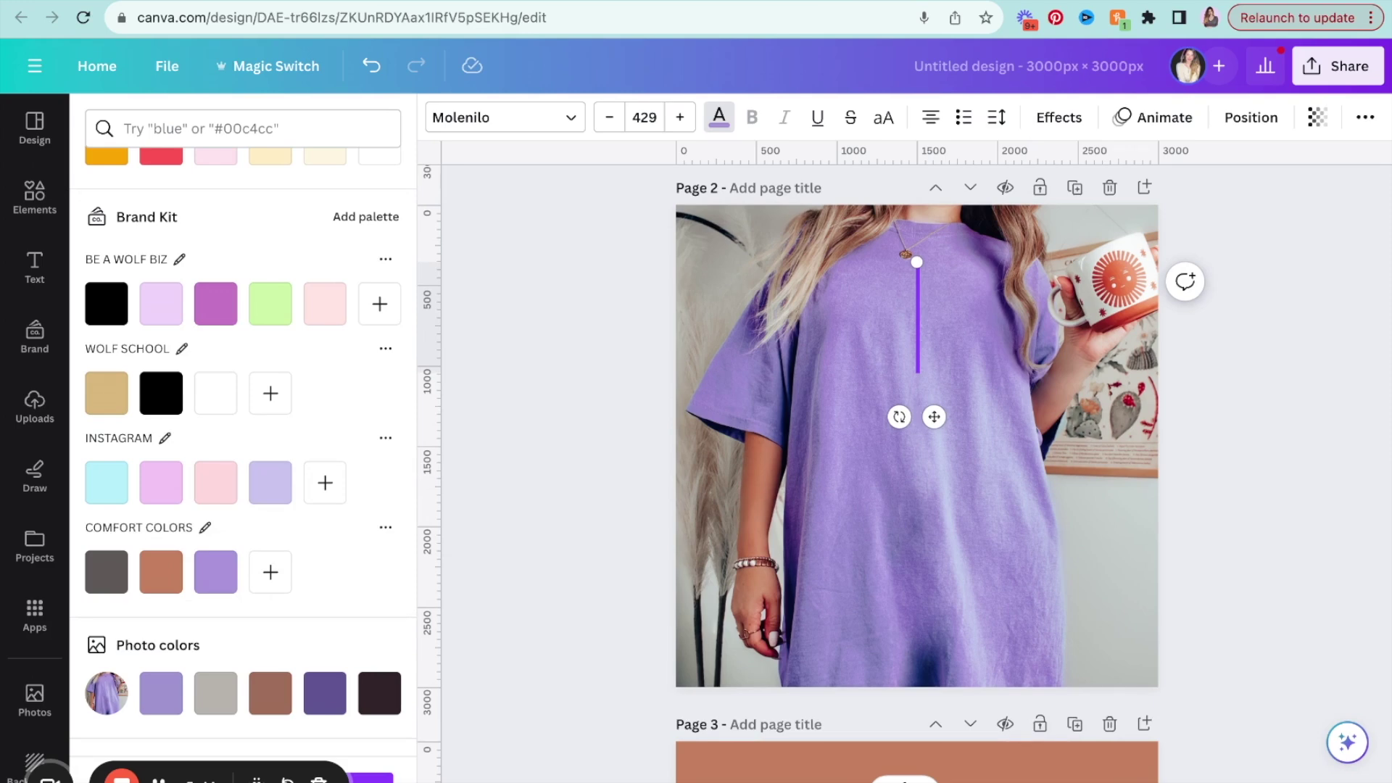
Pick the shirt's lavender #A194D1 from the photo colours and add it to Comfort Colors.
scroll(917, 435, "down", 1)
scroll(218, 643, "down", 3)
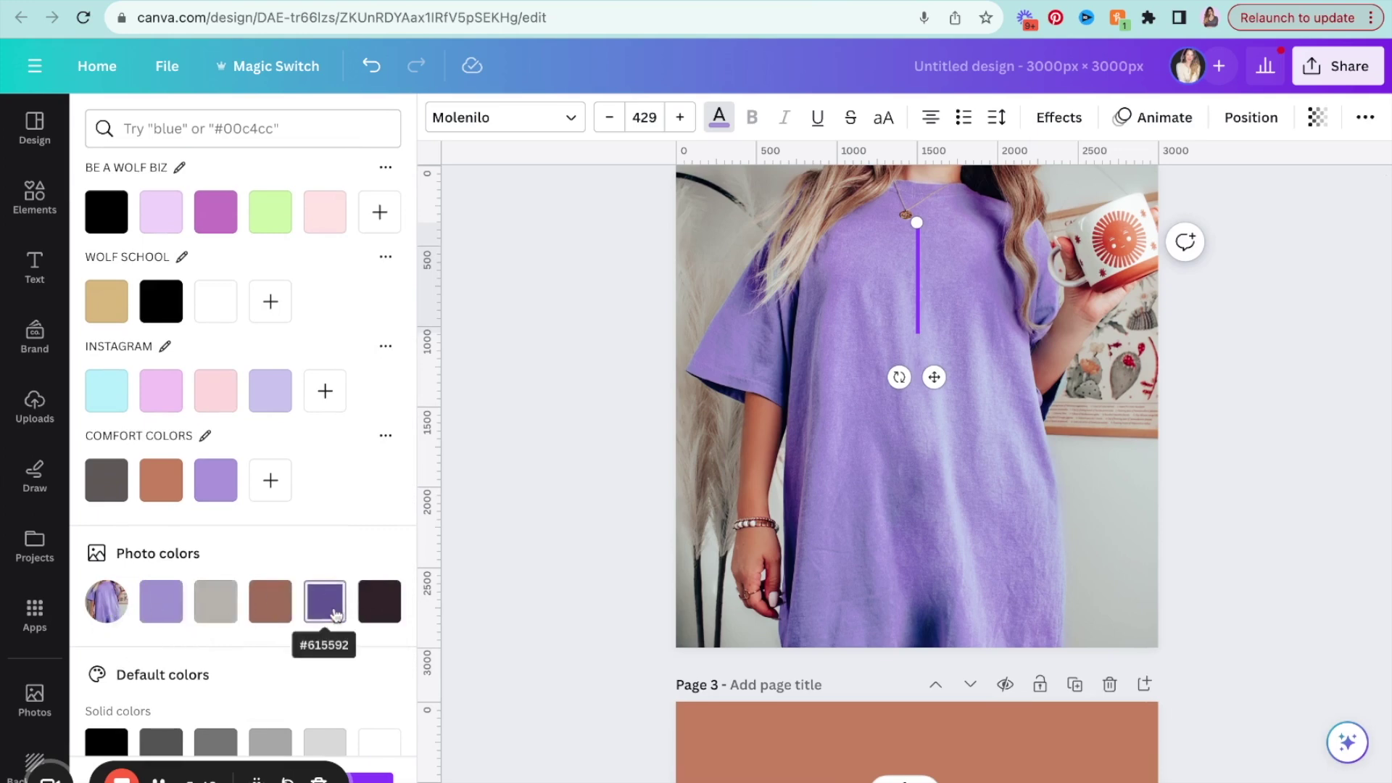
left_click(158, 614)
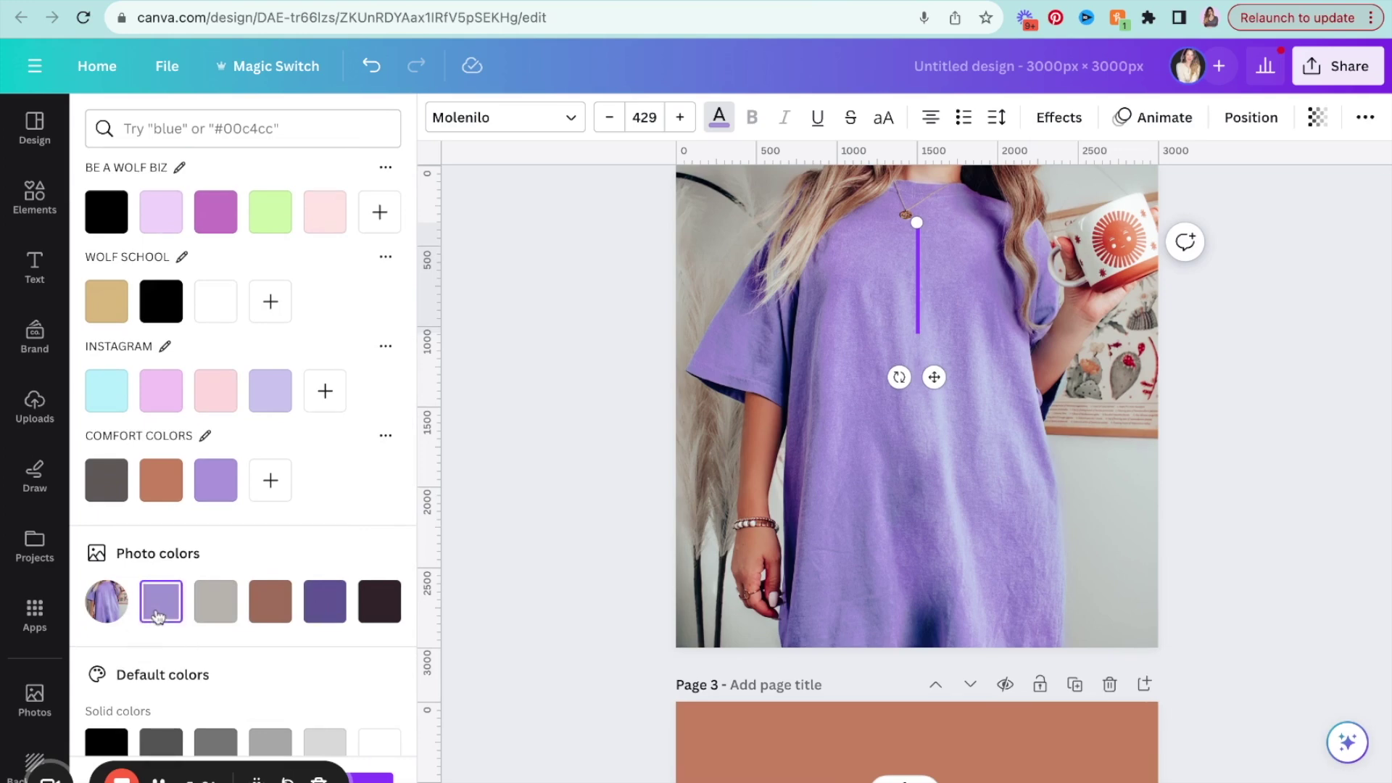
left_click(270, 480)
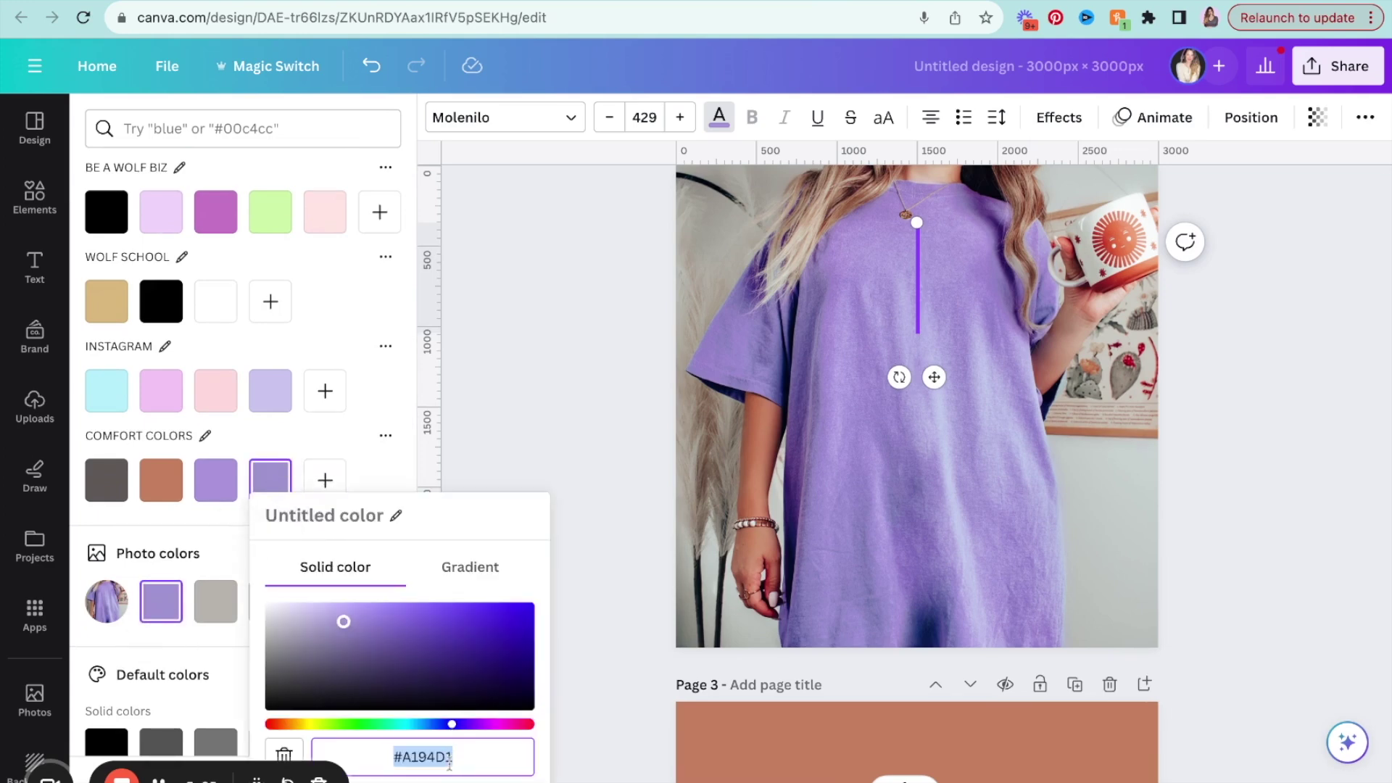
left_click(179, 647)
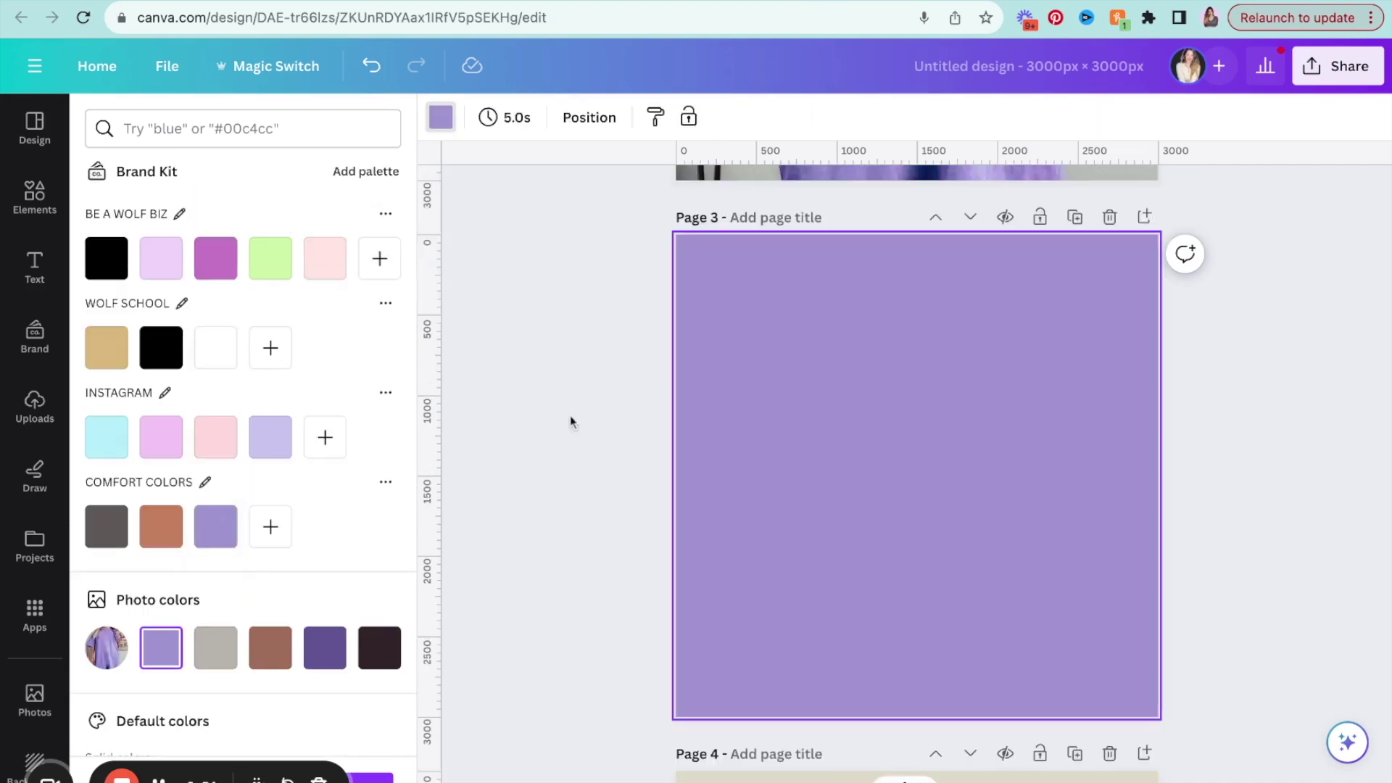
Save the Brand Kit colour changes and bring up page 3's colour options.
key("Escape")
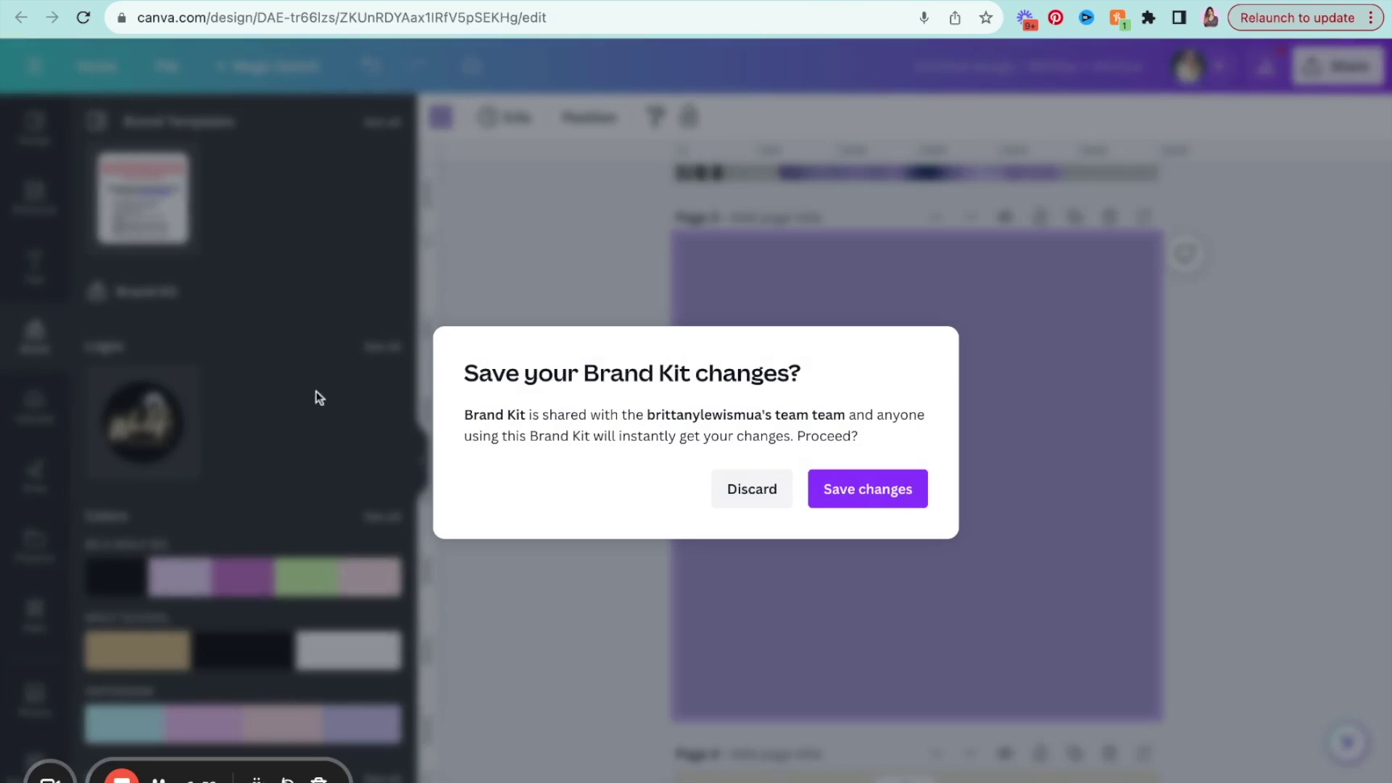
left_click(861, 491)
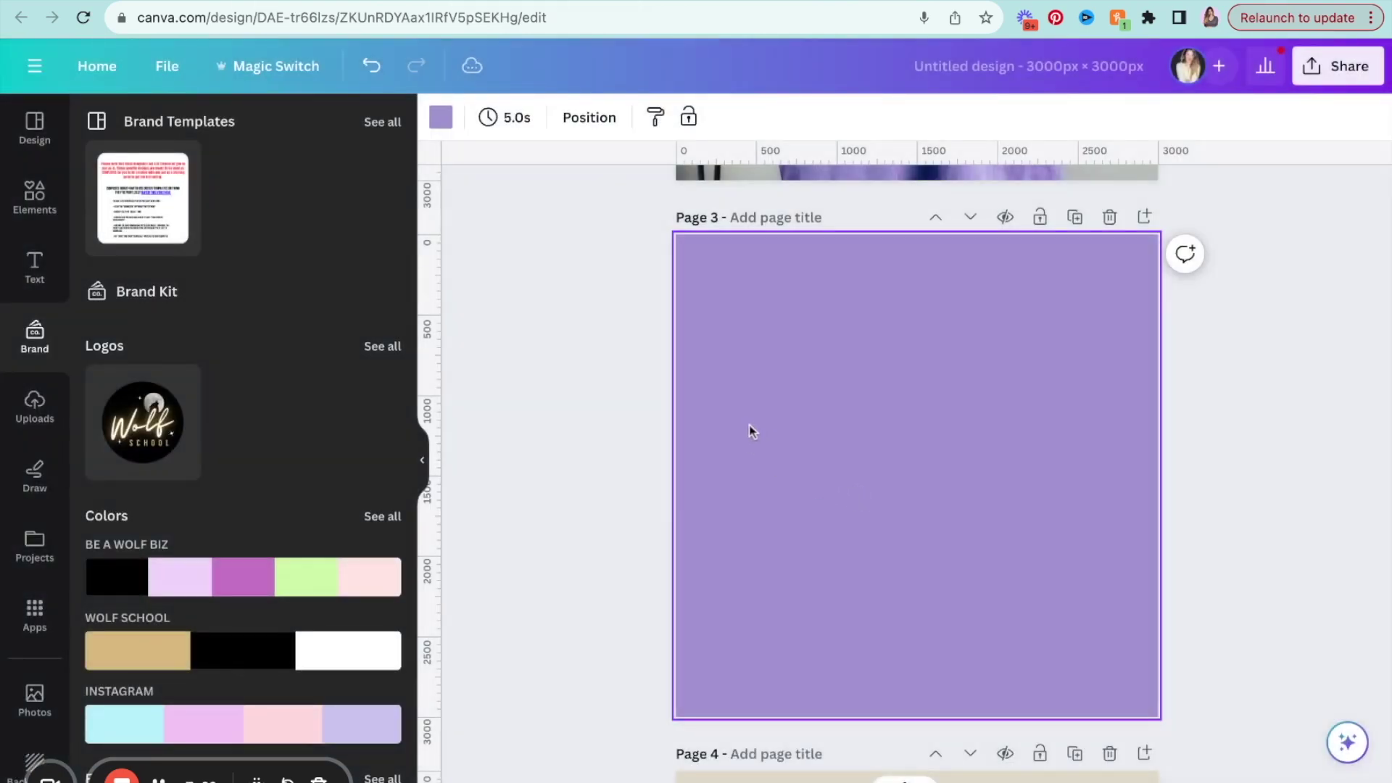
left_click(441, 117)
scroll(340, 442, "down", 5)
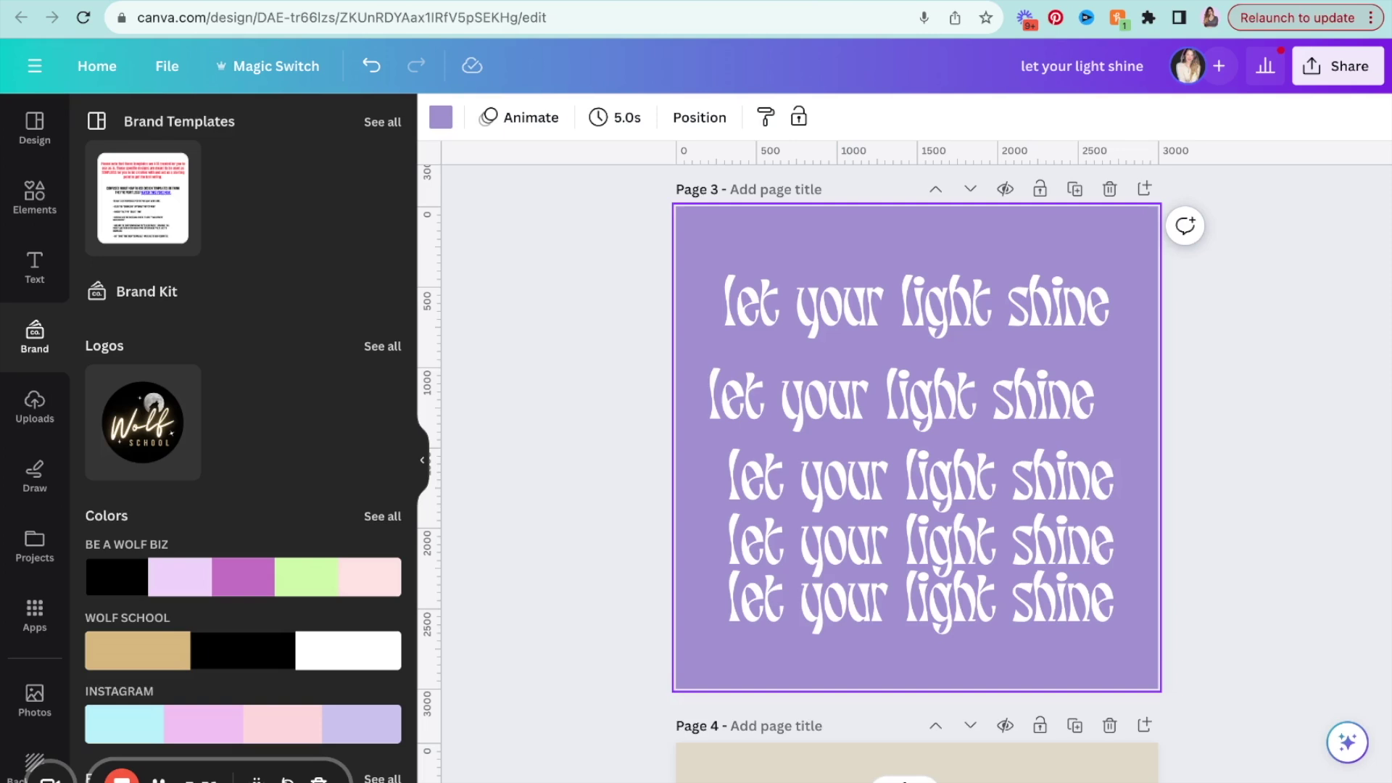
Stack the top four 'let your light shine' rows closely beneath one another.
left_click_drag(870, 299, 870, 288)
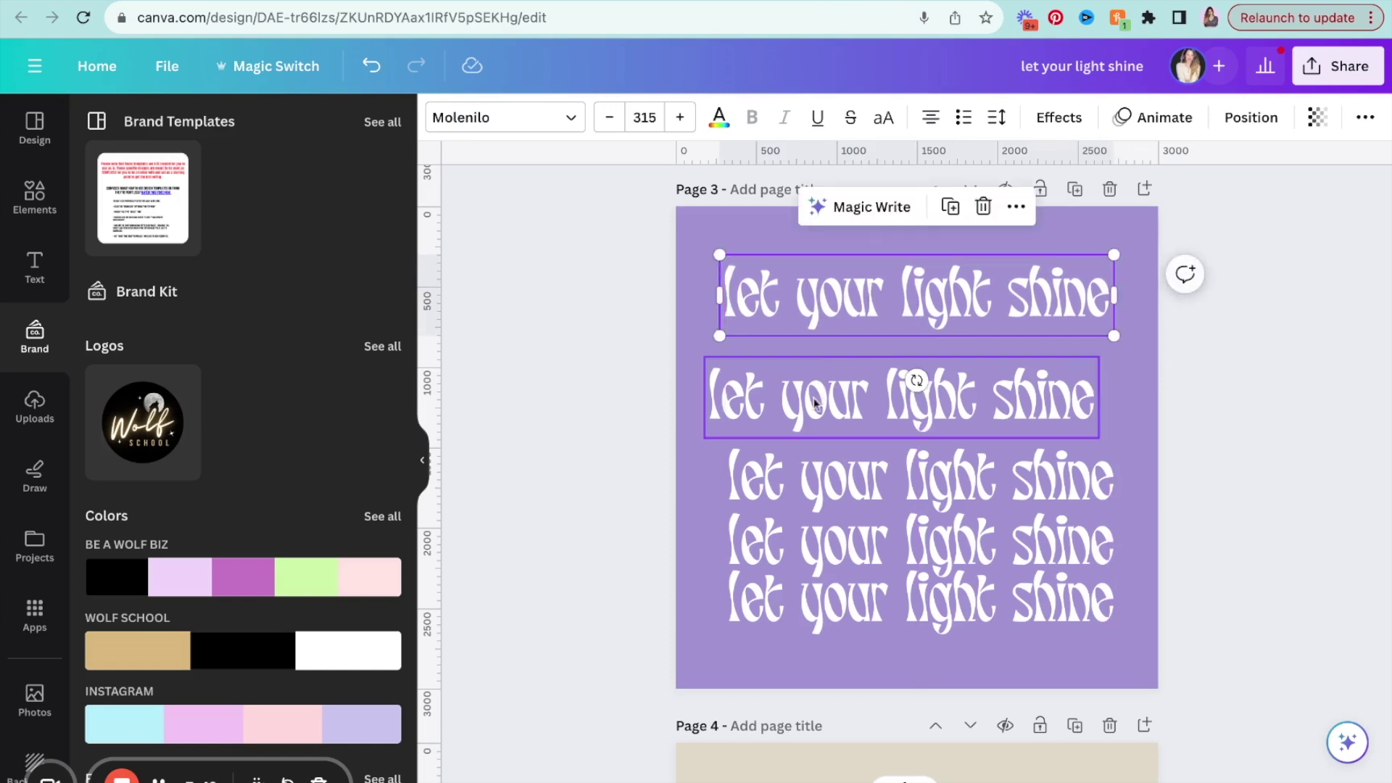
left_click_drag(790, 438, 809, 406)
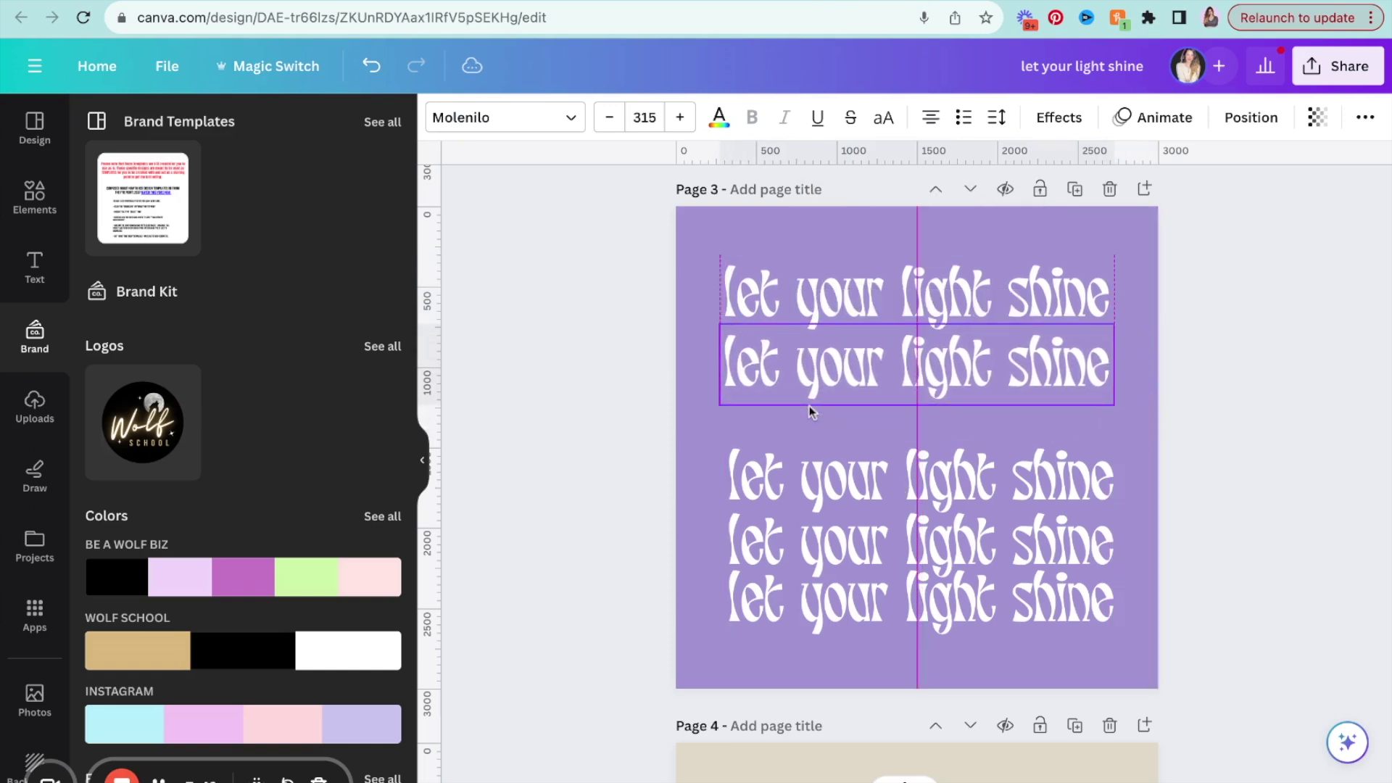
left_click_drag(827, 511, 833, 482)
left_click(801, 573)
left_click_drag(801, 573, 796, 520)
Offset the five rows alternately left and right into a zigzag arrangement.
left_click_drag(770, 454, 772, 476)
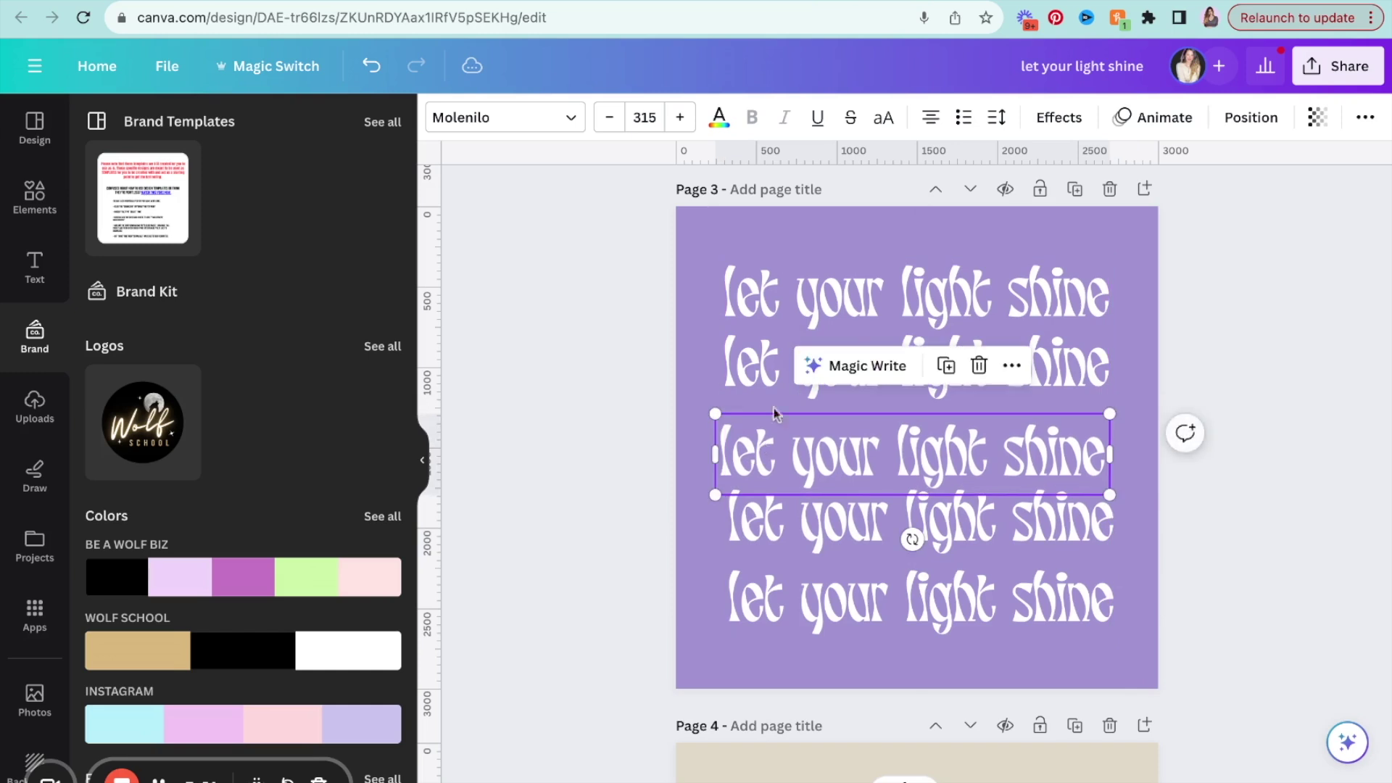
left_click_drag(774, 391, 730, 386)
left_click_drag(831, 328, 877, 304)
mouse_move(834, 359)
left_mouse_down()
mouse_move(859, 359)
mouse_move(845, 359)
left_mouse_up()
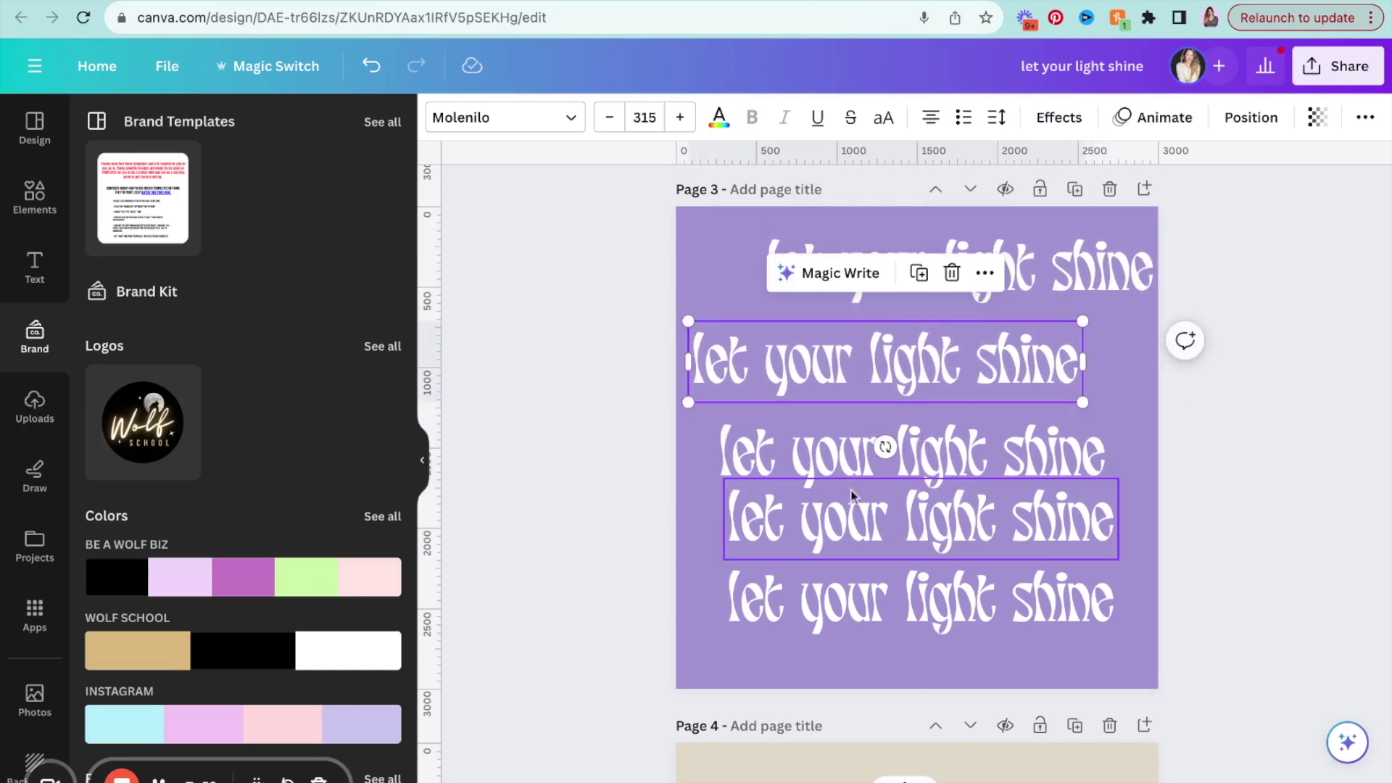
left_click_drag(853, 495, 864, 511)
left_click_drag(877, 618, 855, 644)
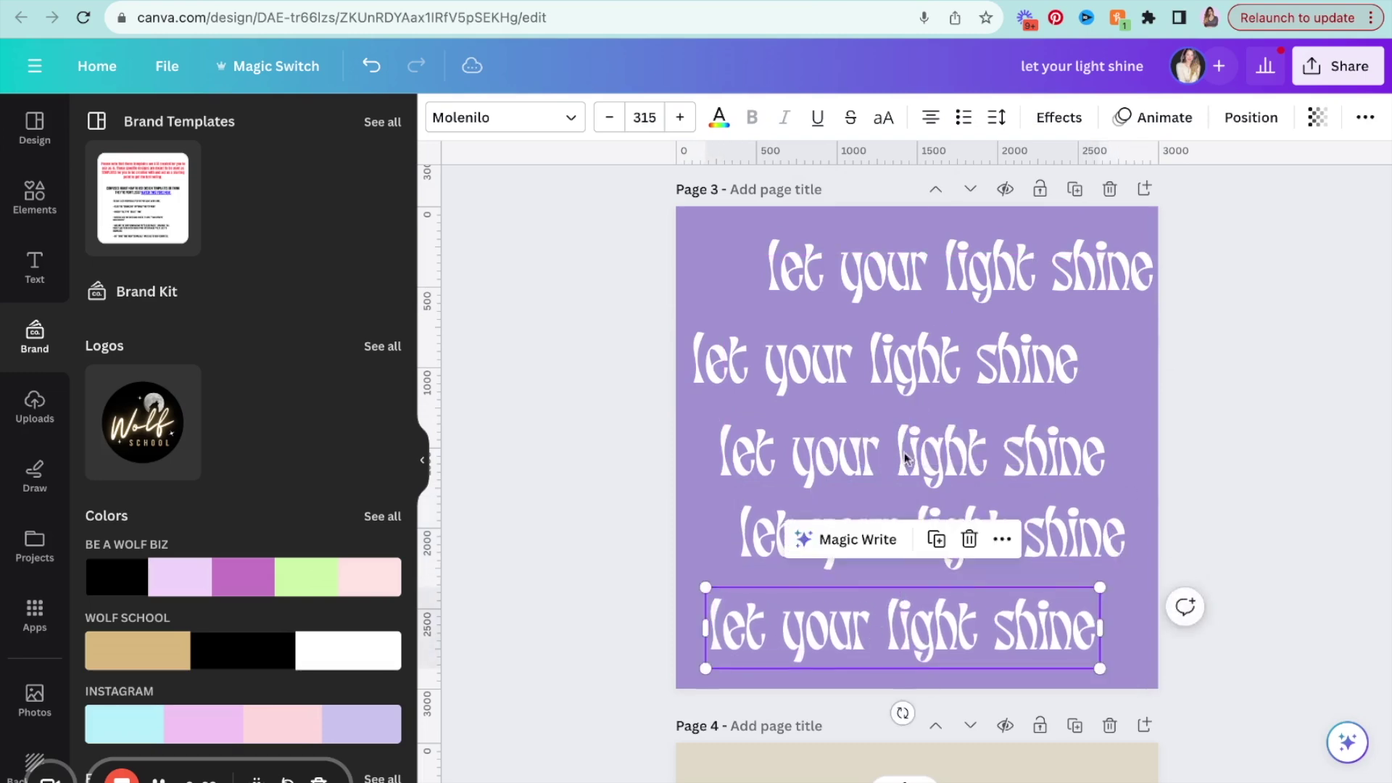
left_click_drag(906, 456, 935, 456)
left_click(739, 280)
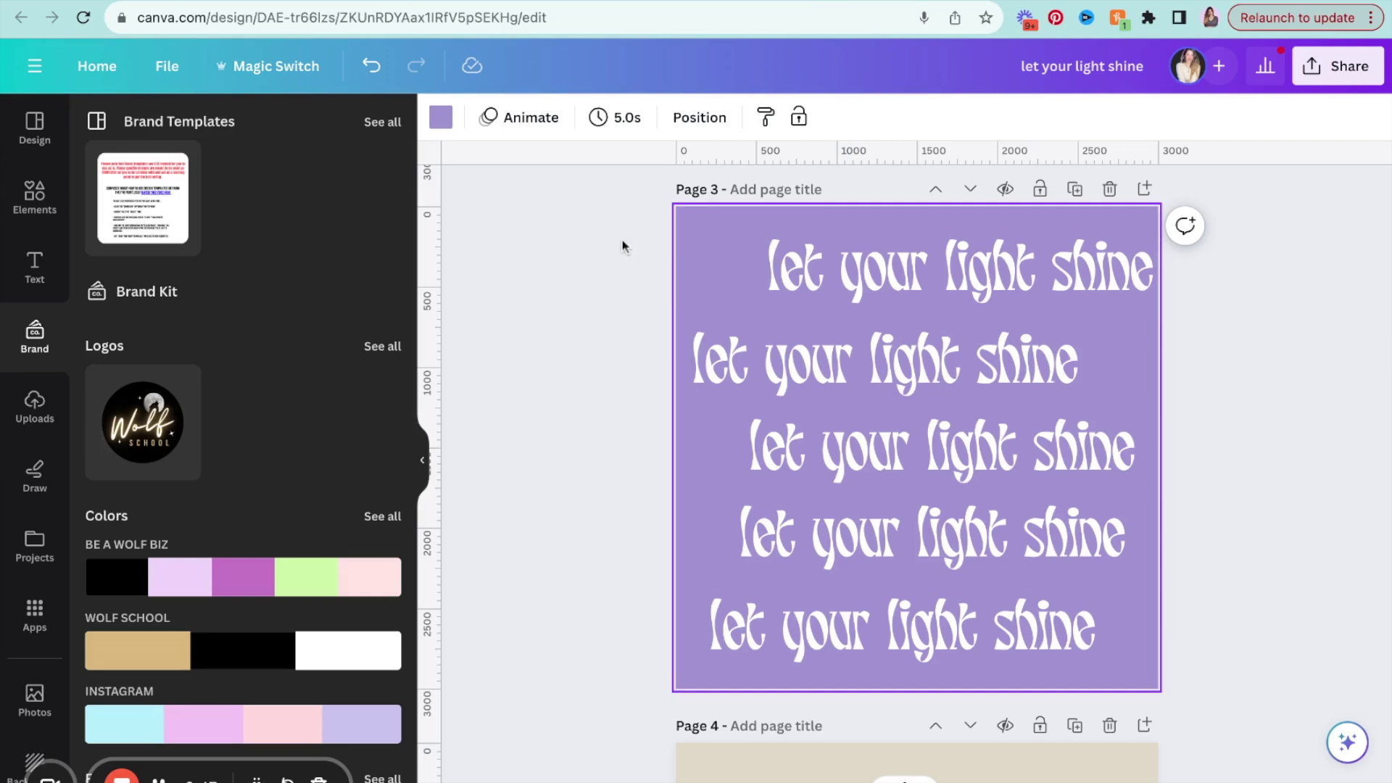
Select all five text rows and apply Position > Tidy up to space them evenly.
left_click_drag(620, 232, 1146, 666)
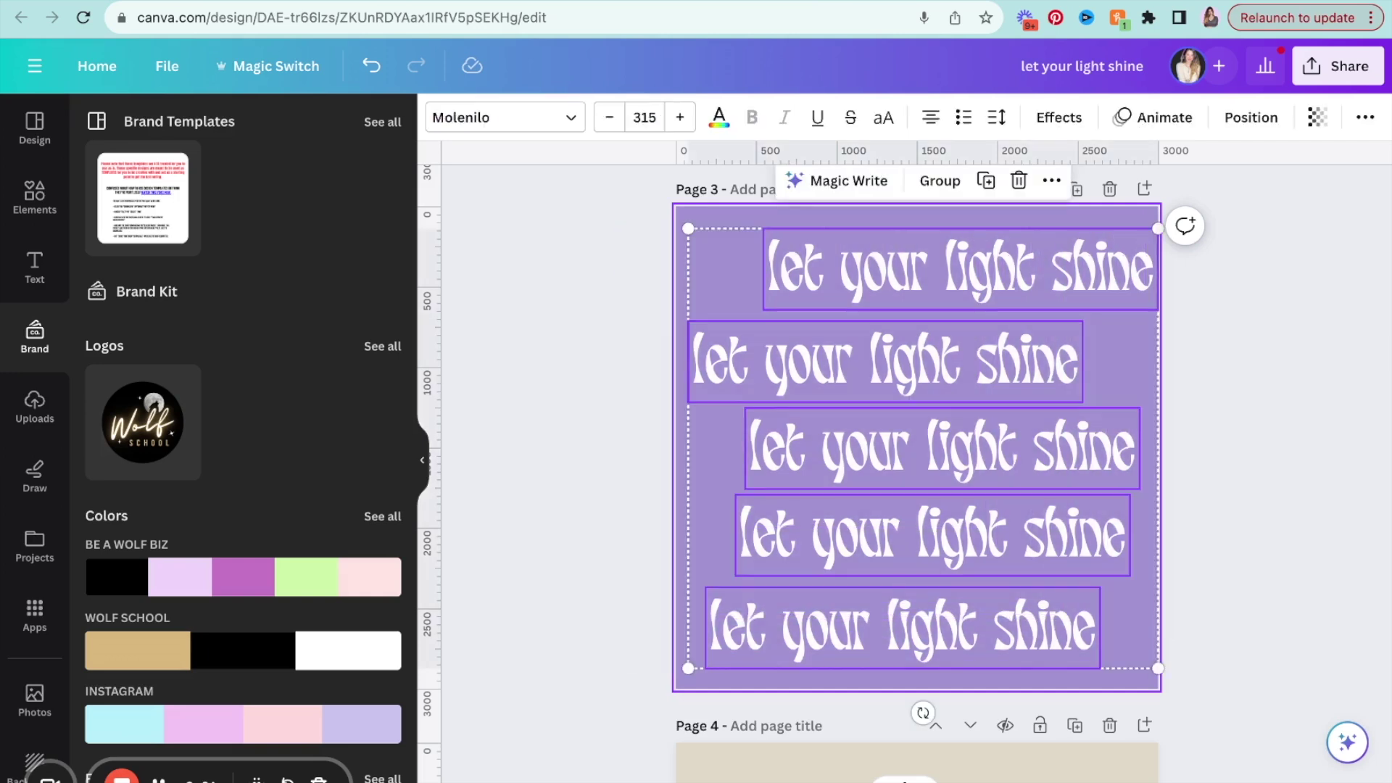
left_click(1252, 118)
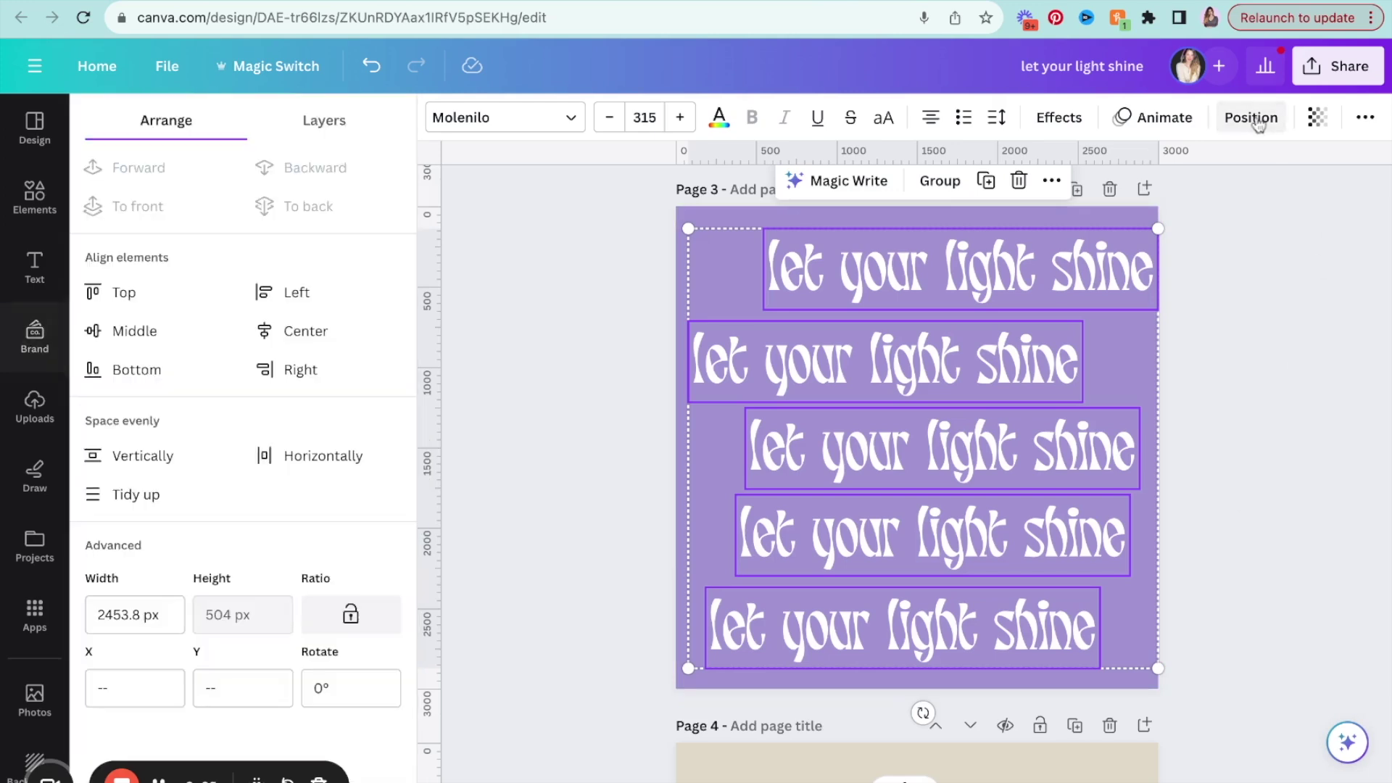
left_click(131, 500)
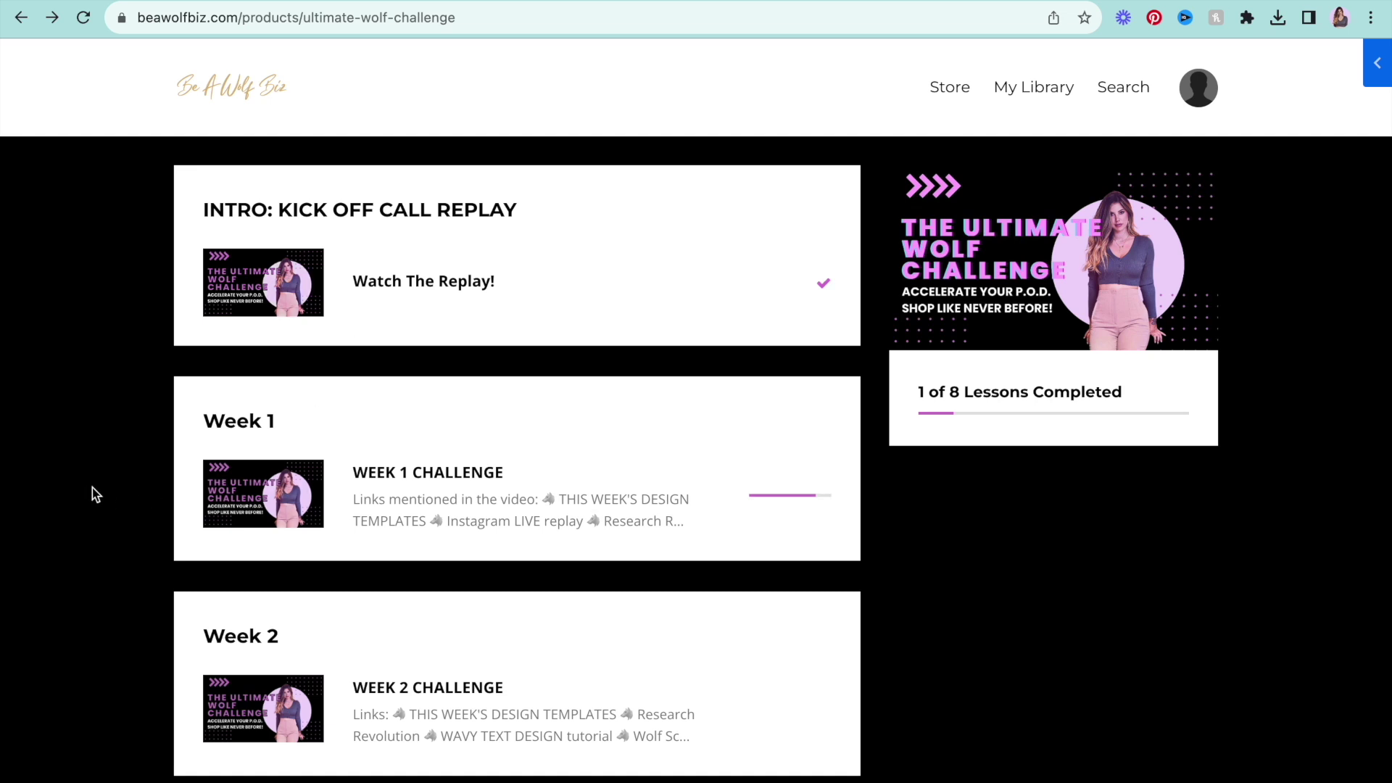
scroll(92, 487, "down", 2)
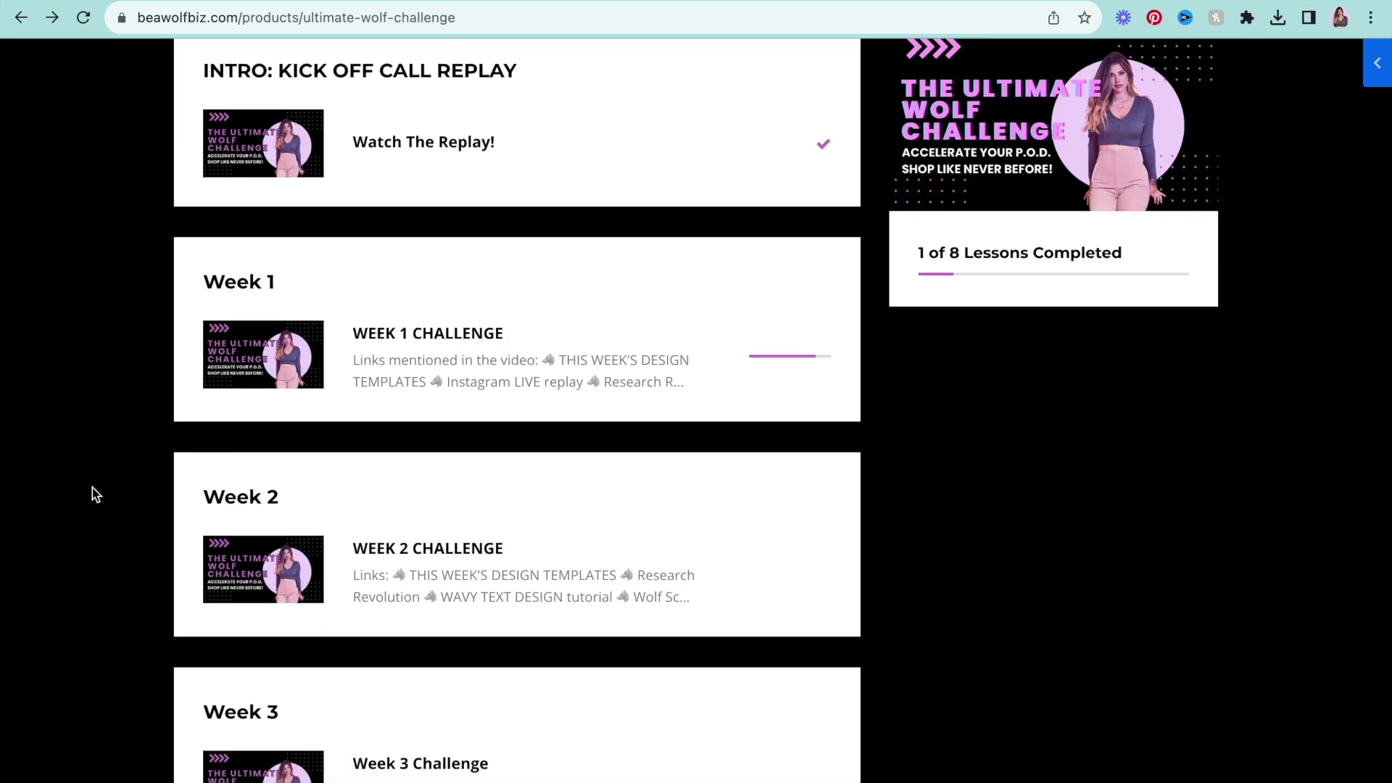
scroll(93, 487, "down", 5)
scroll(93, 487, "up", 6)
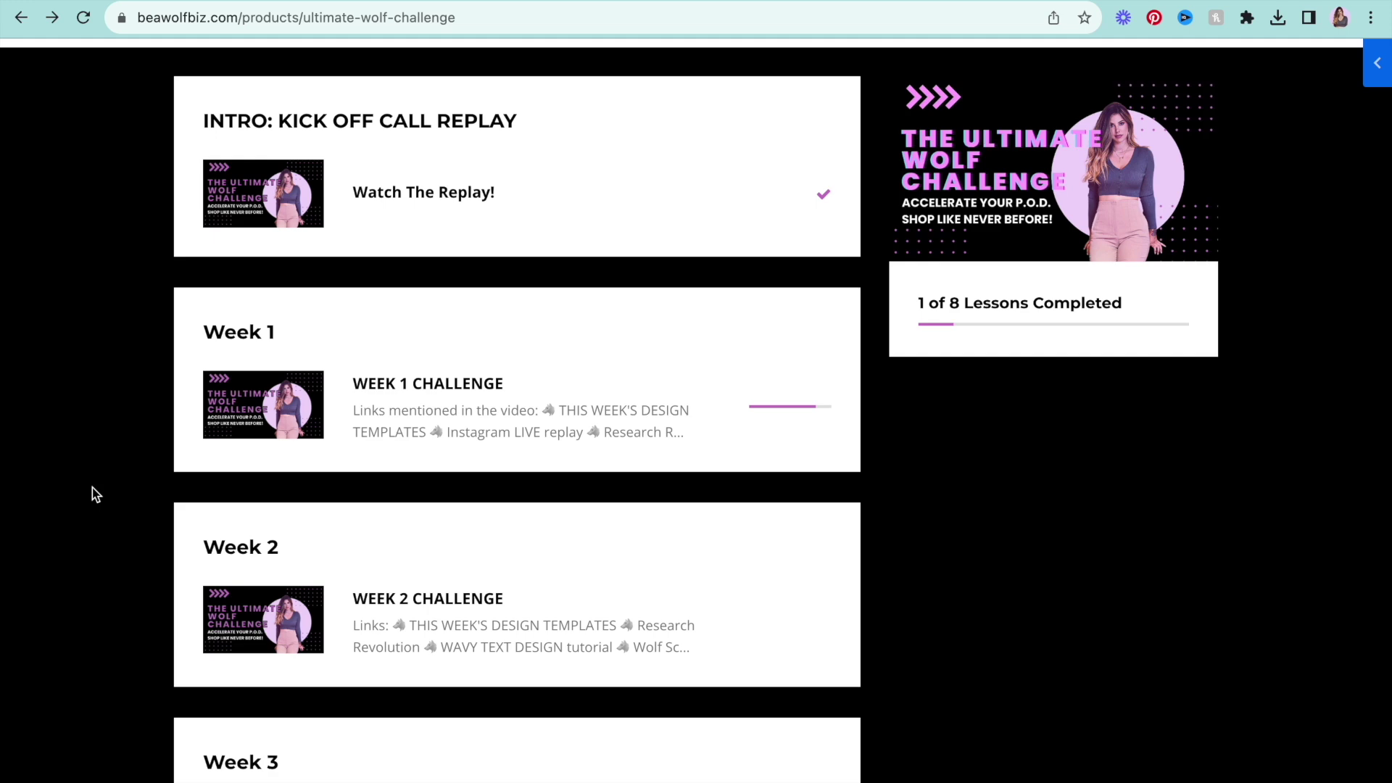
scroll(93, 487, "down", 10)
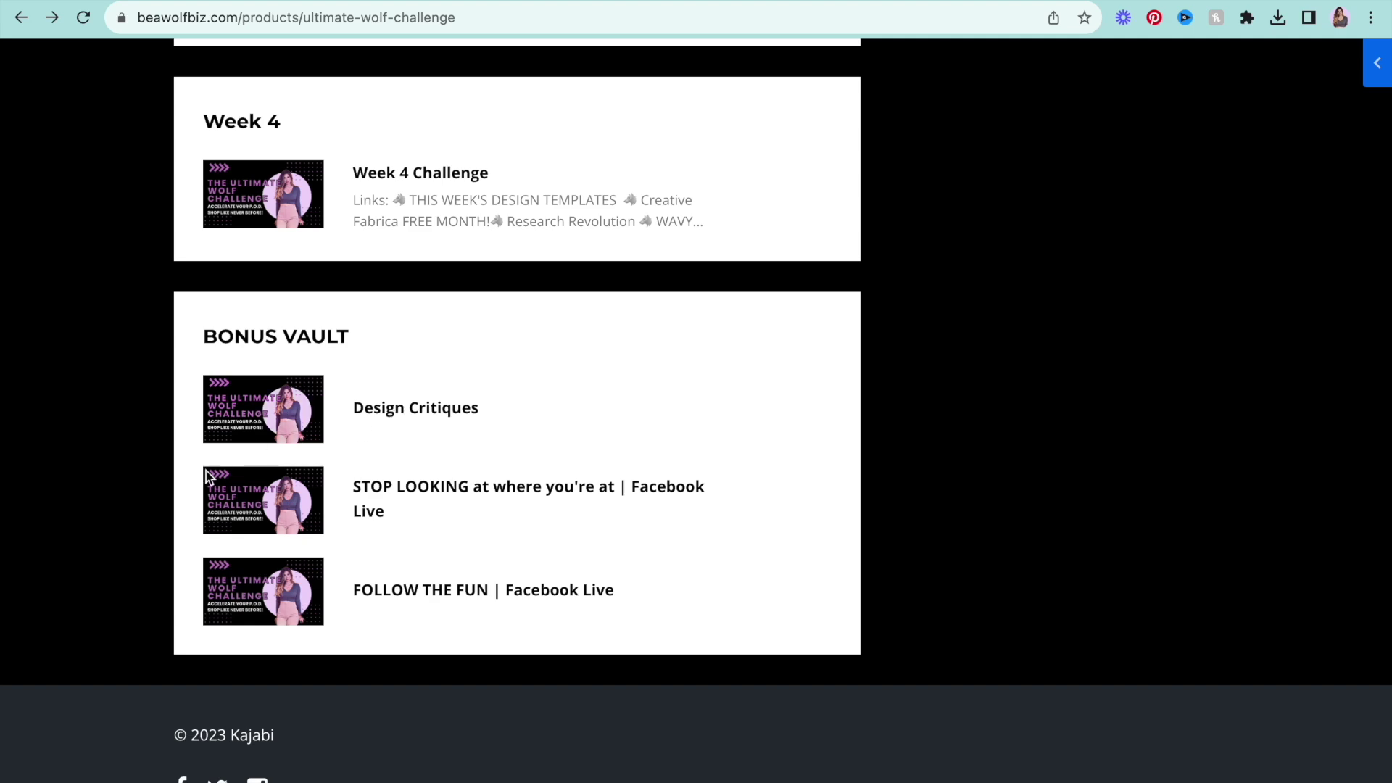
scroll(445, 549, "up", 15)
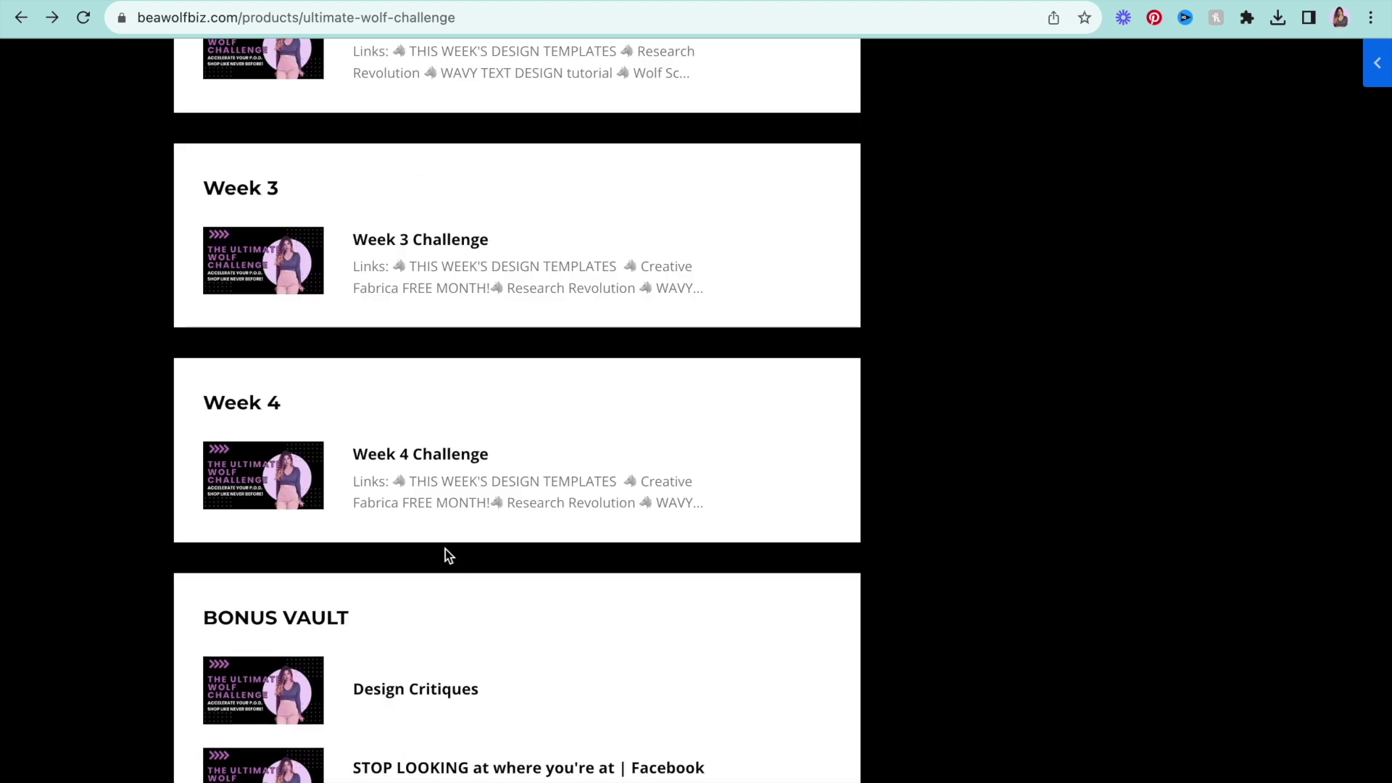